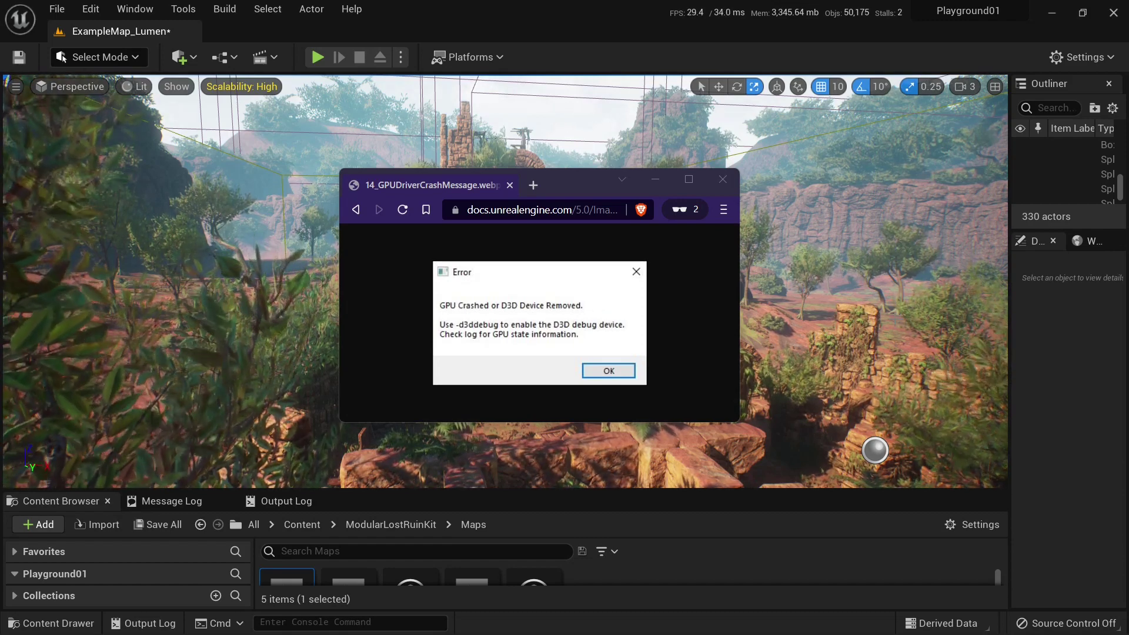
Minimize the browser with the GPU Crashed / D3D Device Removed error to reveal the jungle ruins level
{"action": "left_click", "coordinate": [655, 180]}
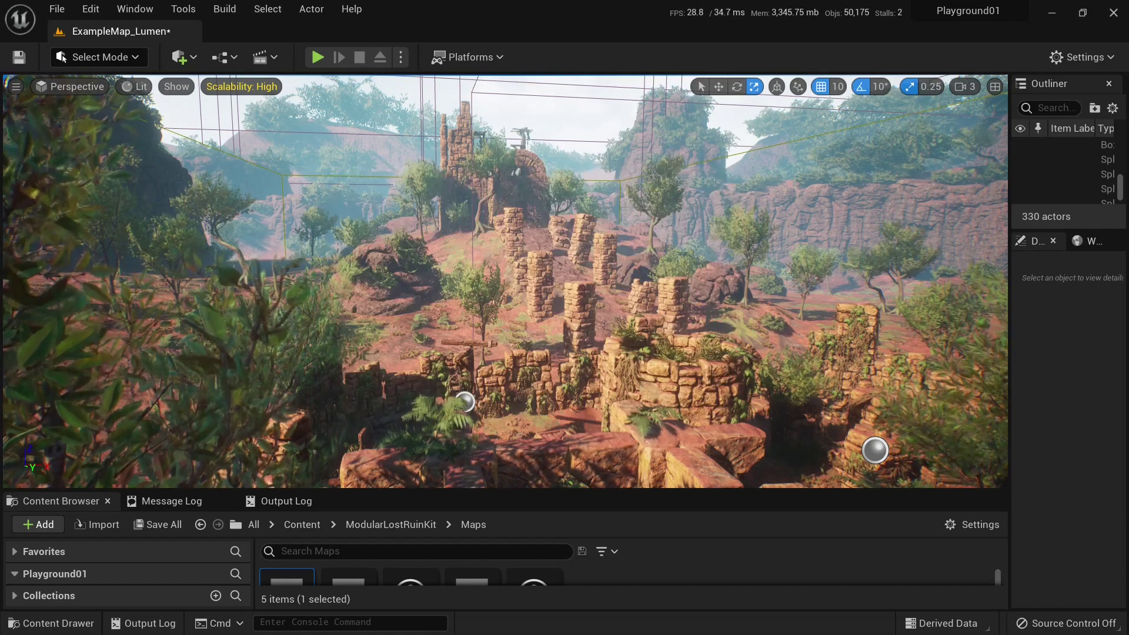
{"action": "key", "text": "alt+Tab"}
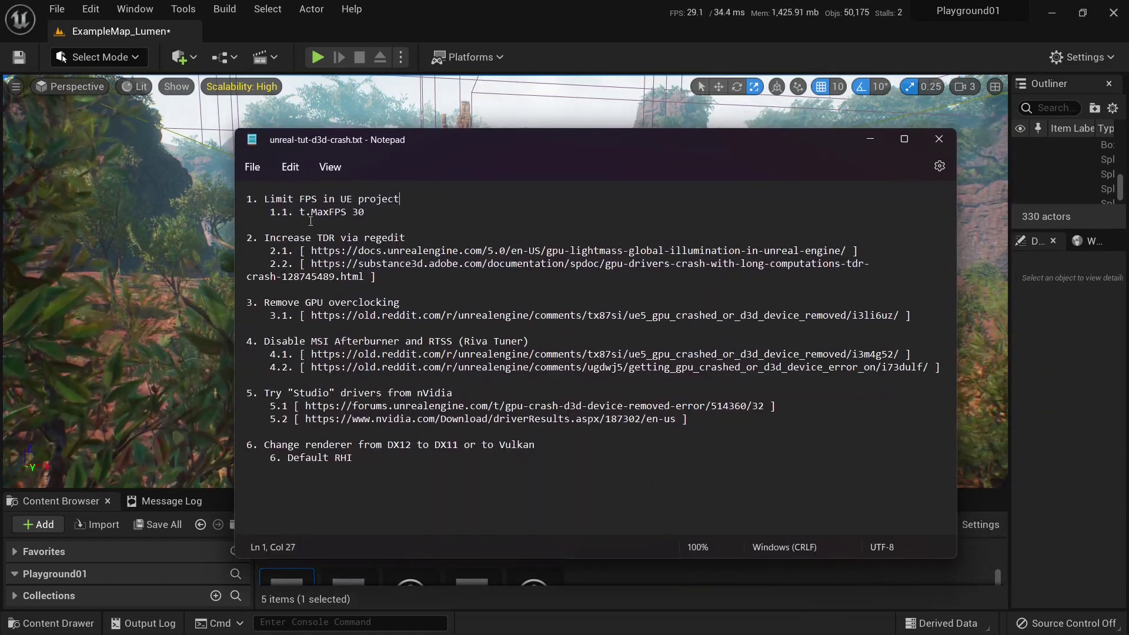
{"action": "left_click_drag", "start_coordinate": [264, 199], "coordinate": [423, 198]}
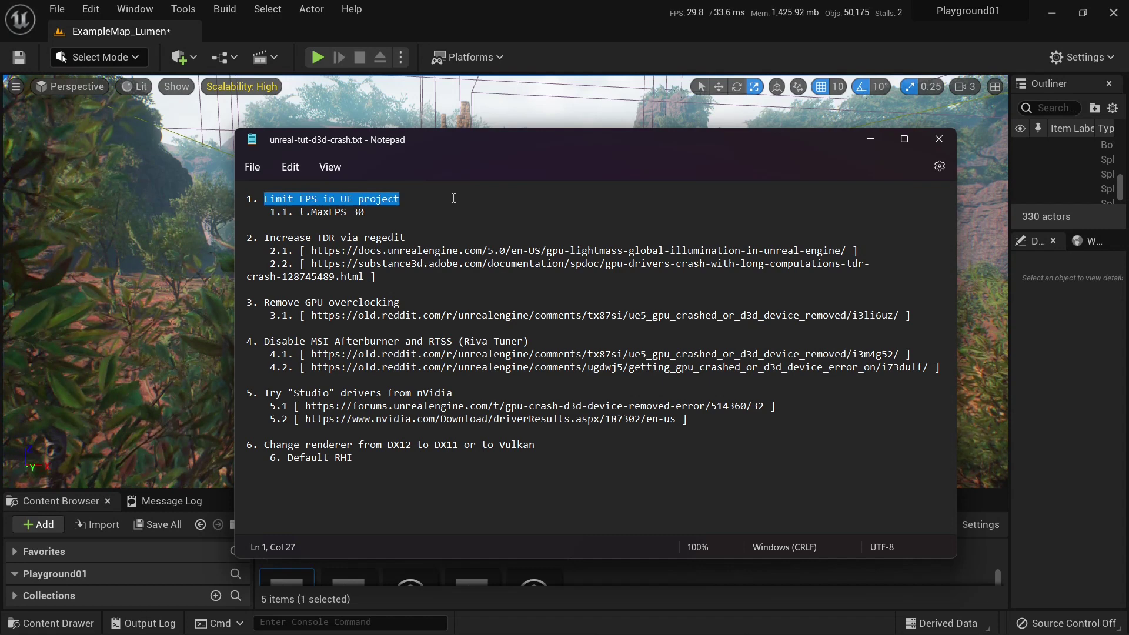
{"action": "left_click", "coordinate": [438, 201]}
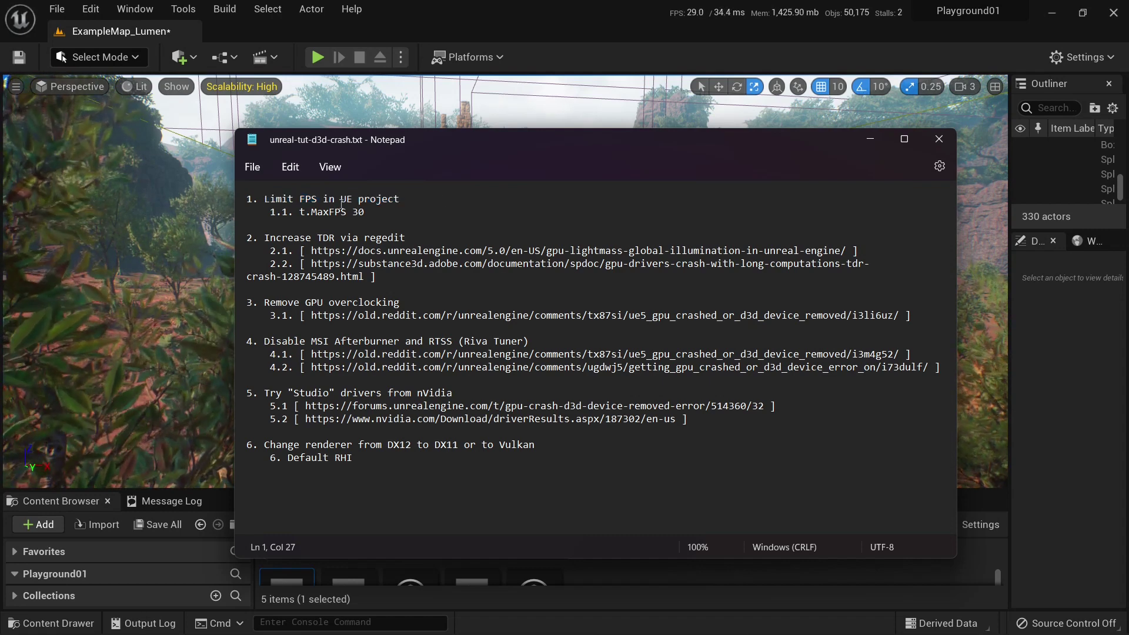
{"action": "left_click_drag", "start_coordinate": [261, 196], "coordinate": [459, 218]}
{"action": "left_click", "coordinate": [401, 214]}
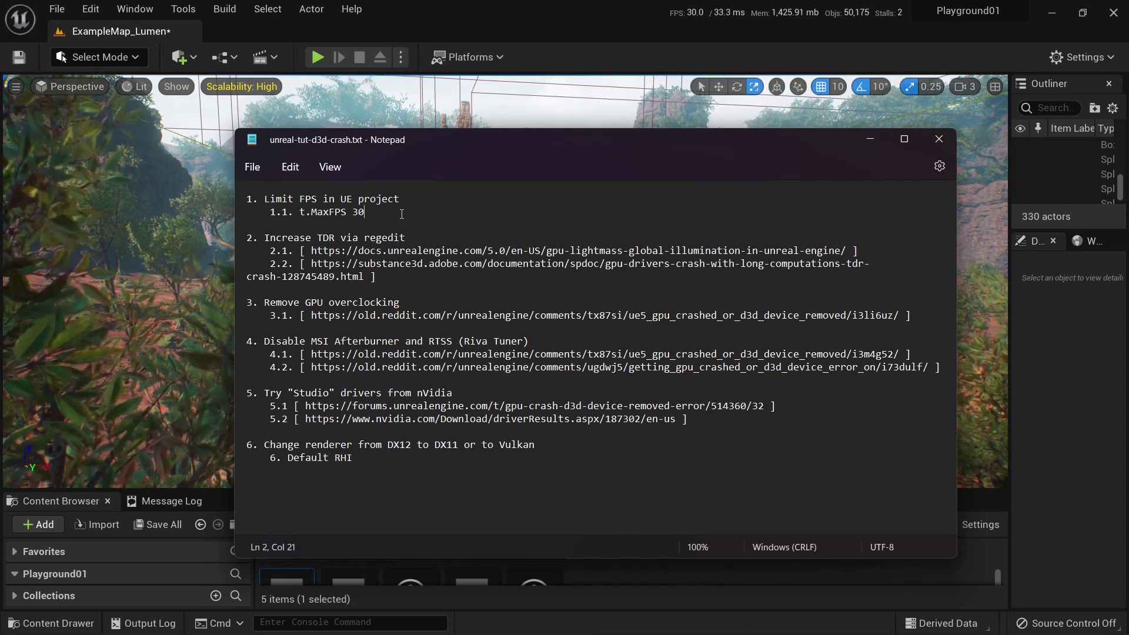
{"action": "left_click_drag", "start_coordinate": [297, 212], "coordinate": [412, 210]}
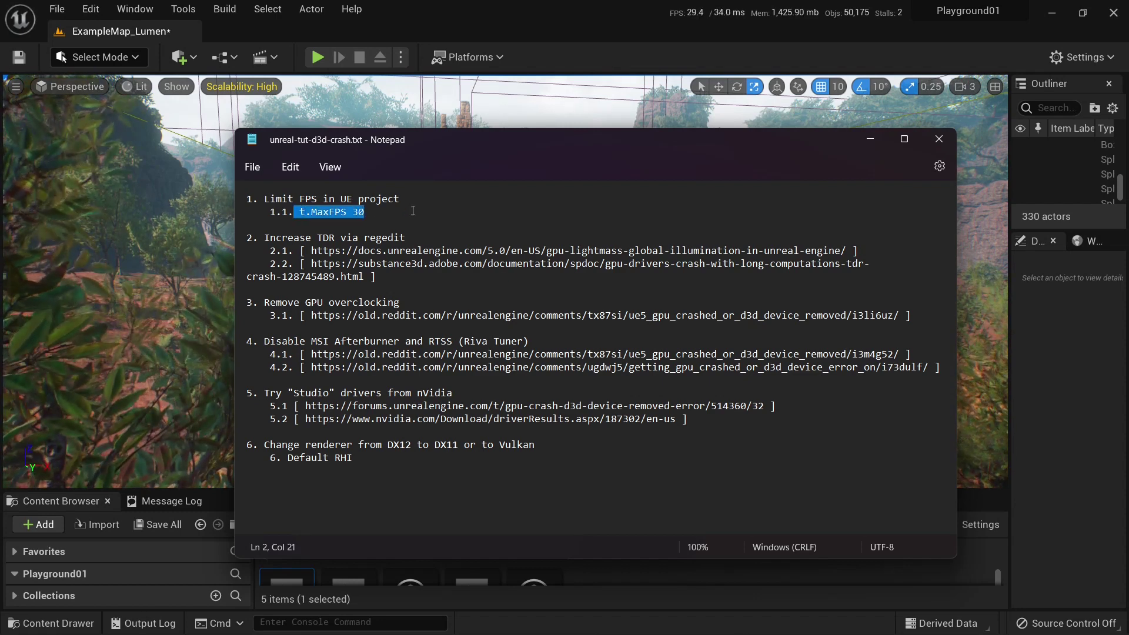
{"action": "left_click", "coordinate": [413, 210]}
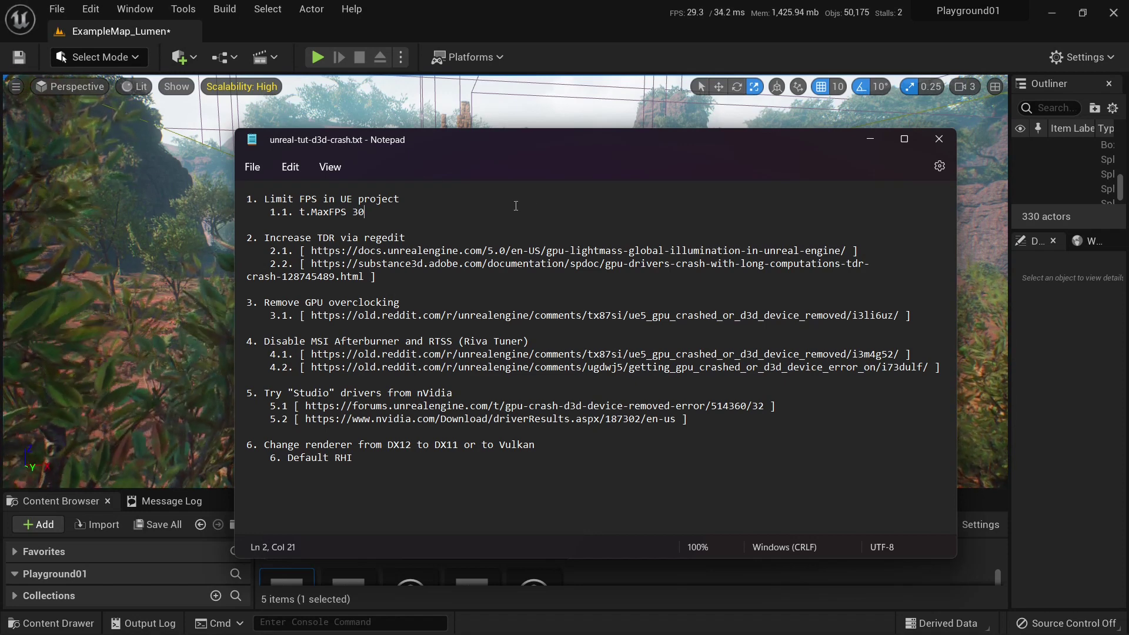
Run the console command 't.max 30' in the level editor to cap the frame rate at 30 FPS
{"action": "left_click", "coordinate": [502, 21]}
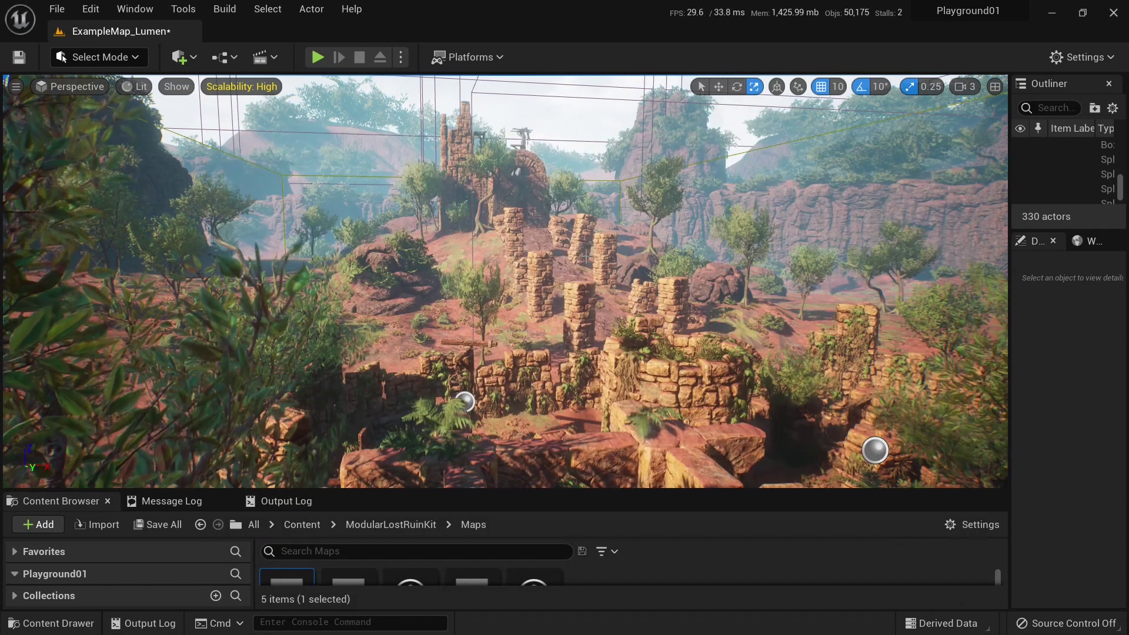
{"action": "left_click", "coordinate": [327, 622]}
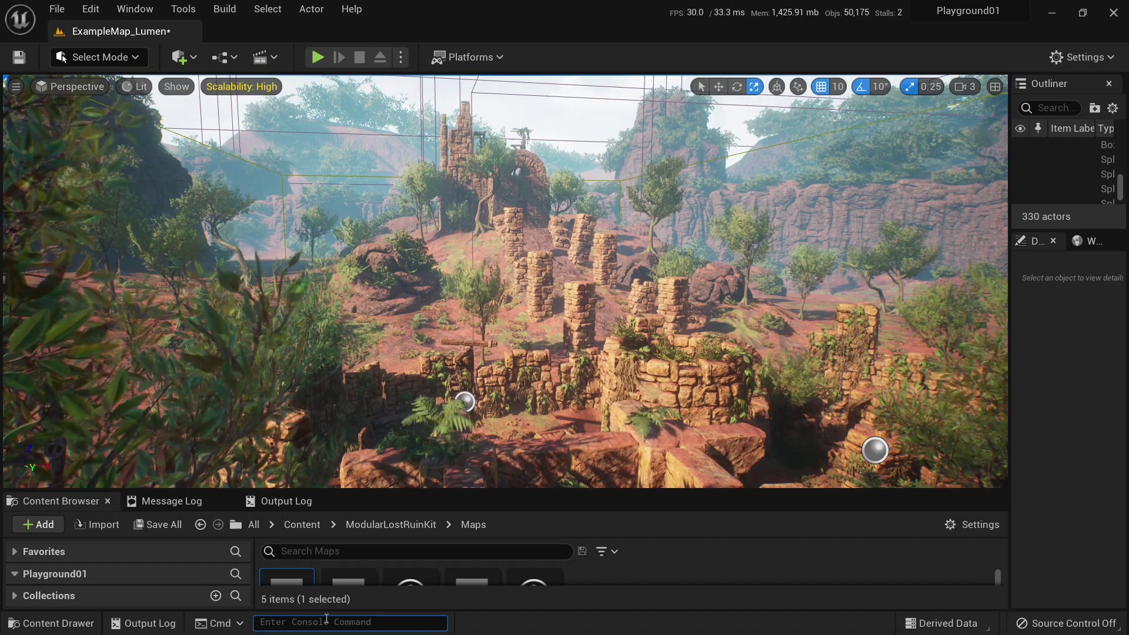
{"action": "type", "text": "t"}
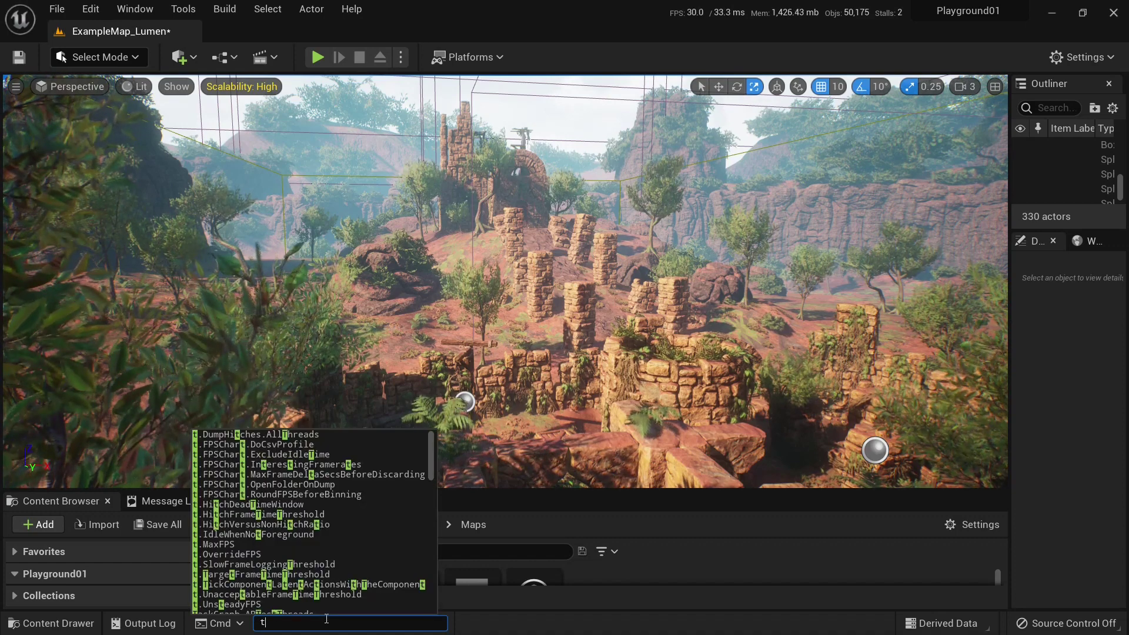
{"action": "type", "text": ".max"}
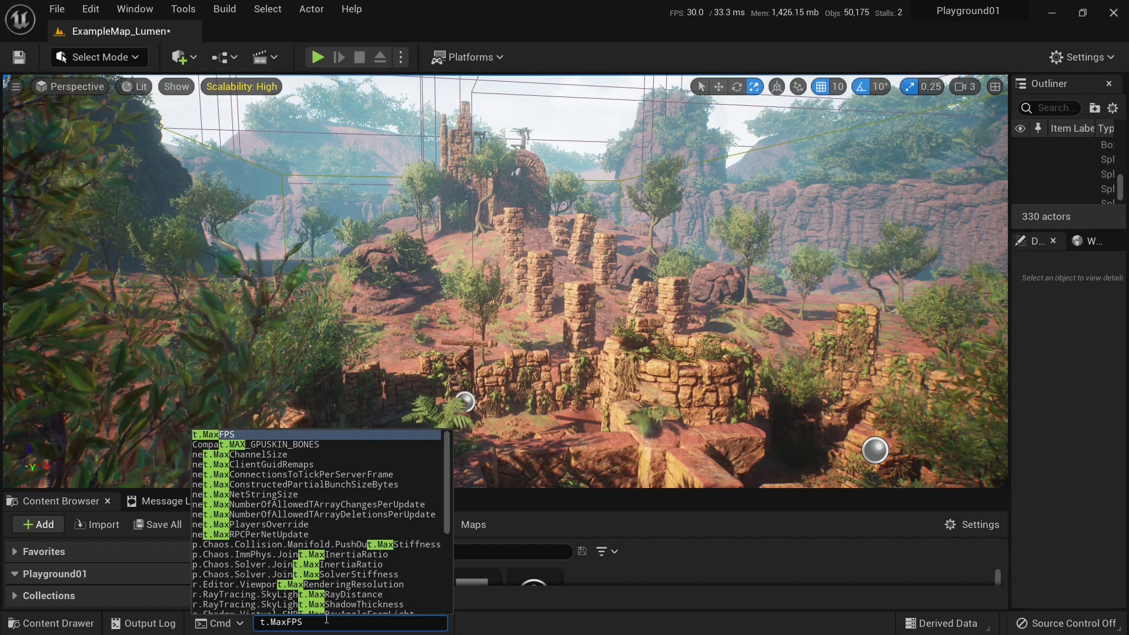
{"action": "type", "text": " 30"}
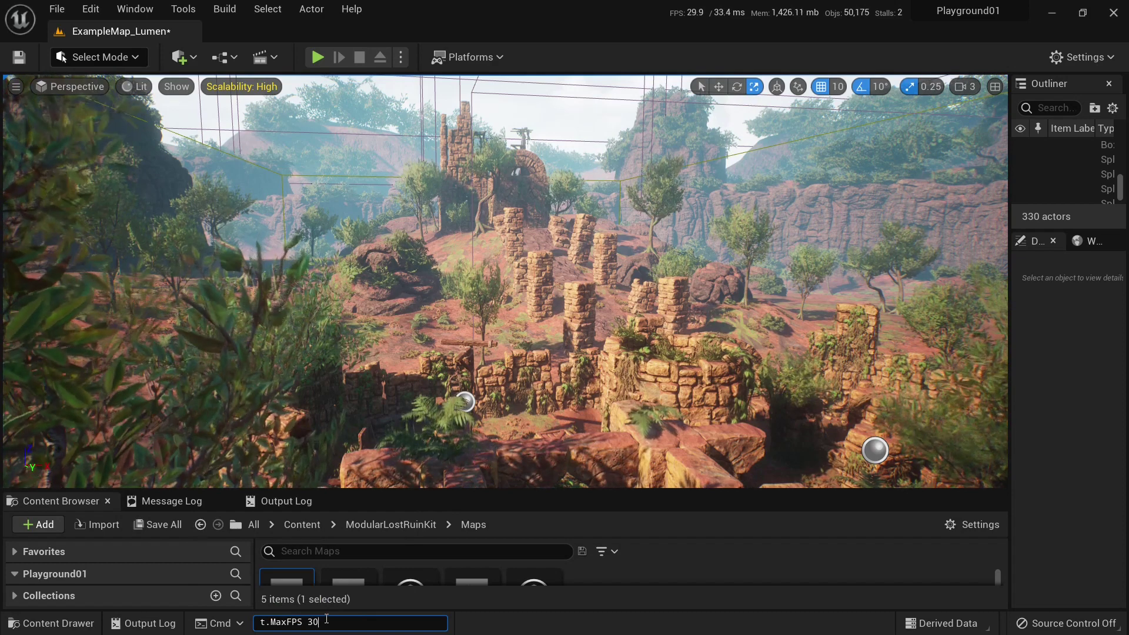
{"action": "key", "text": "Return"}
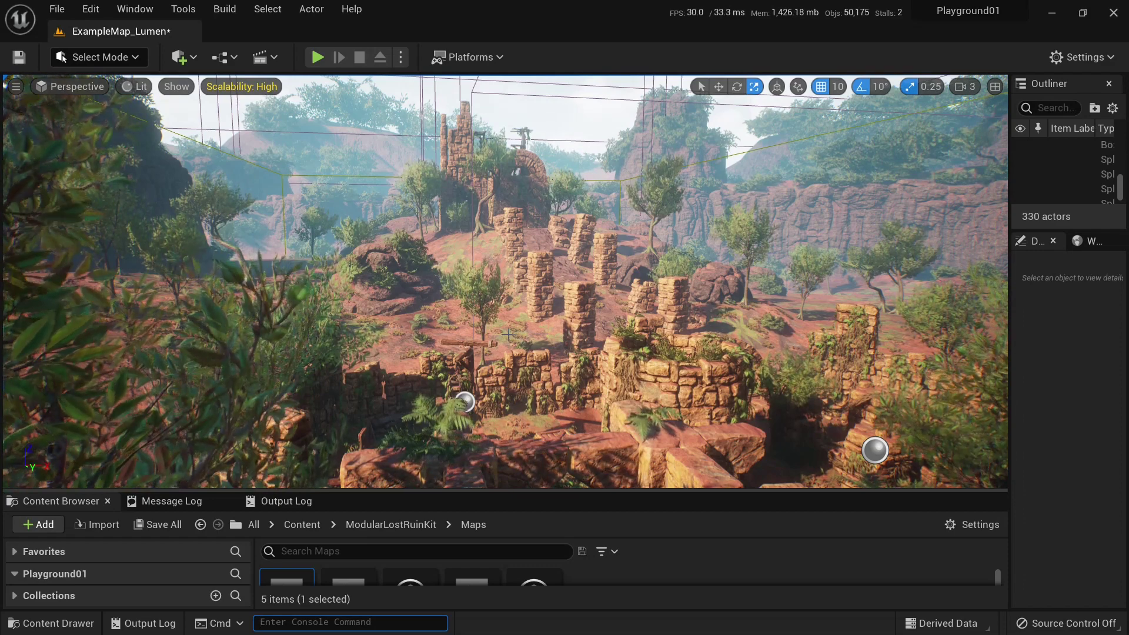
Enable Use Fixed Frame Rate at 30.0 in Project Settings, found by searching 'fi', then close the tab
{"action": "left_click", "coordinate": [90, 9]}
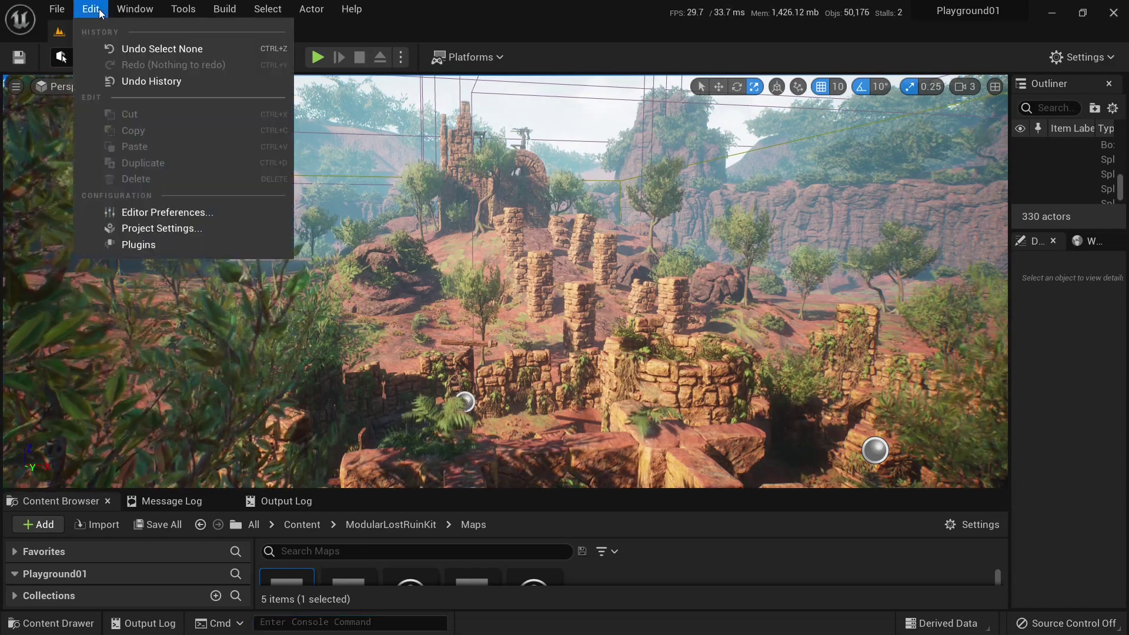
{"action": "left_click", "coordinate": [159, 229]}
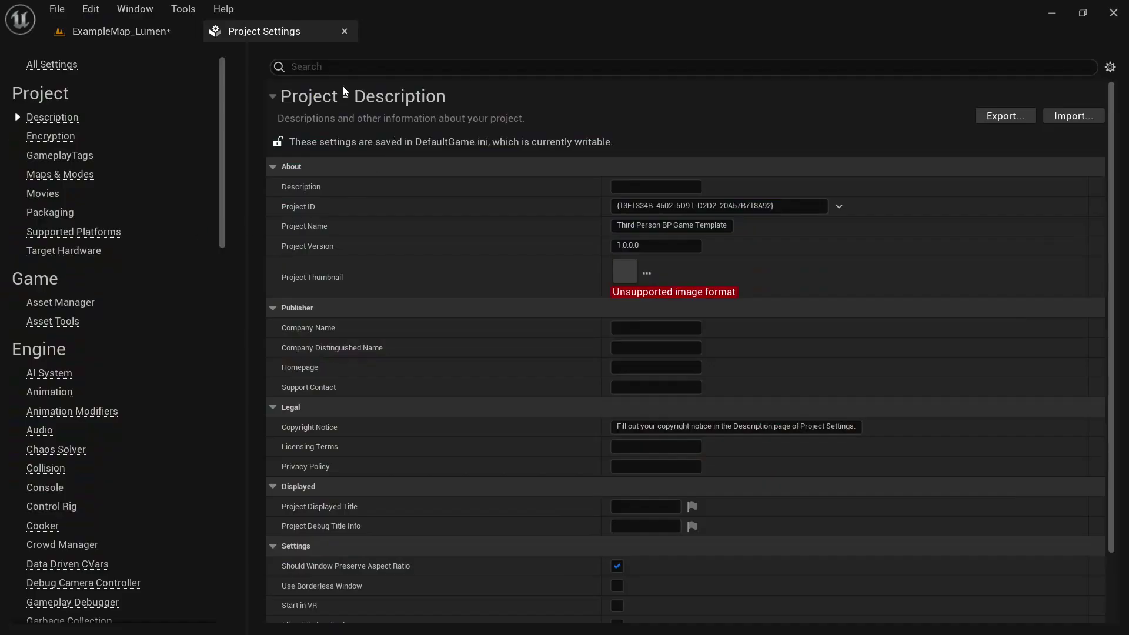
{"action": "left_click", "coordinate": [337, 68]}
{"action": "type", "text": "fixed"}
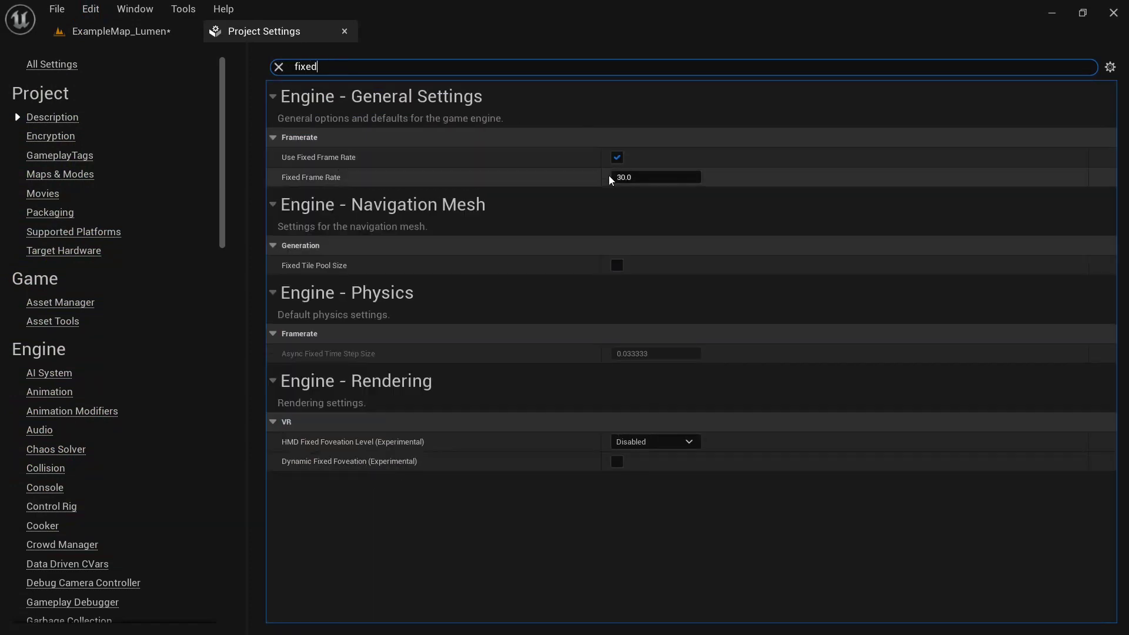
{"action": "left_click", "coordinate": [617, 158]}
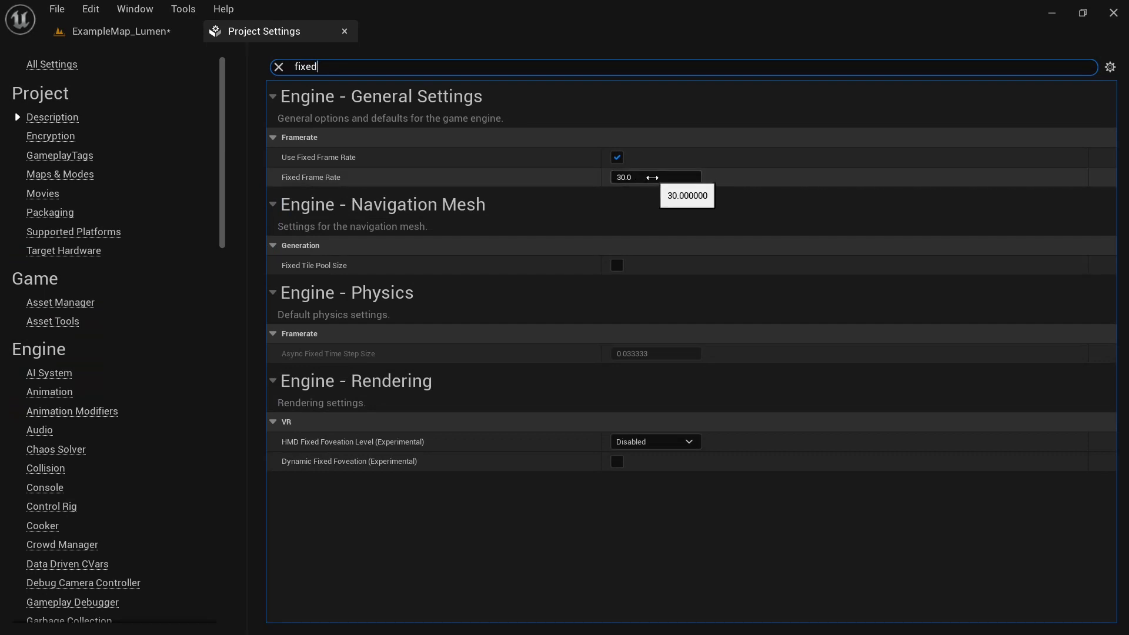
{"action": "left_click", "coordinate": [344, 31]}
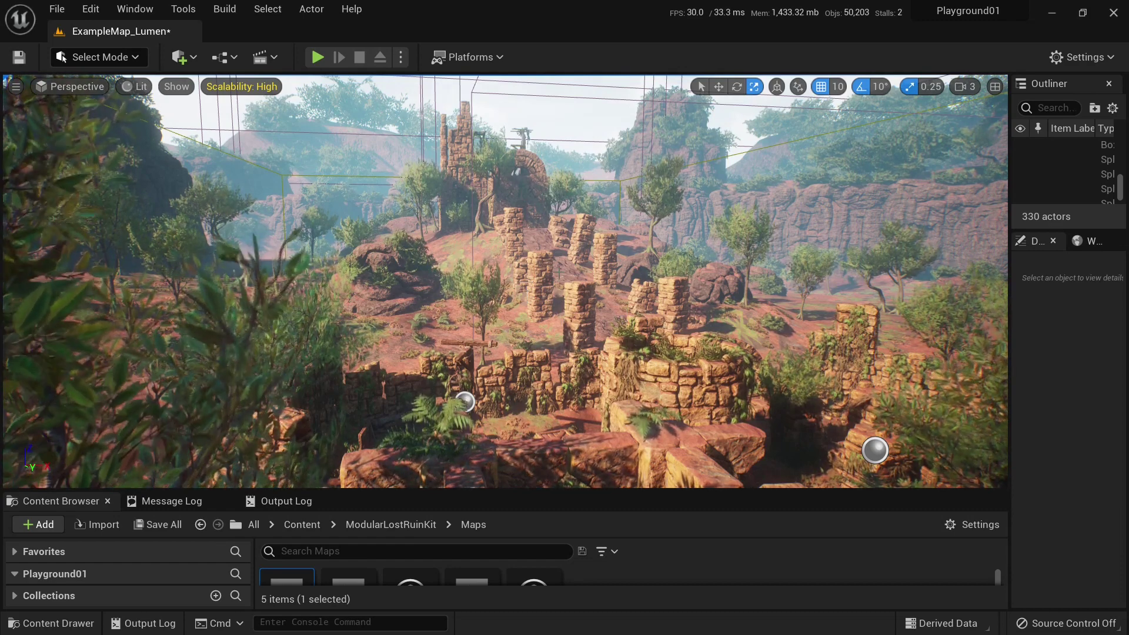
Highlight the 'Increase TDR via regedit' item and its link in the Notepad checklist
{"action": "key", "text": "alt+Tab"}
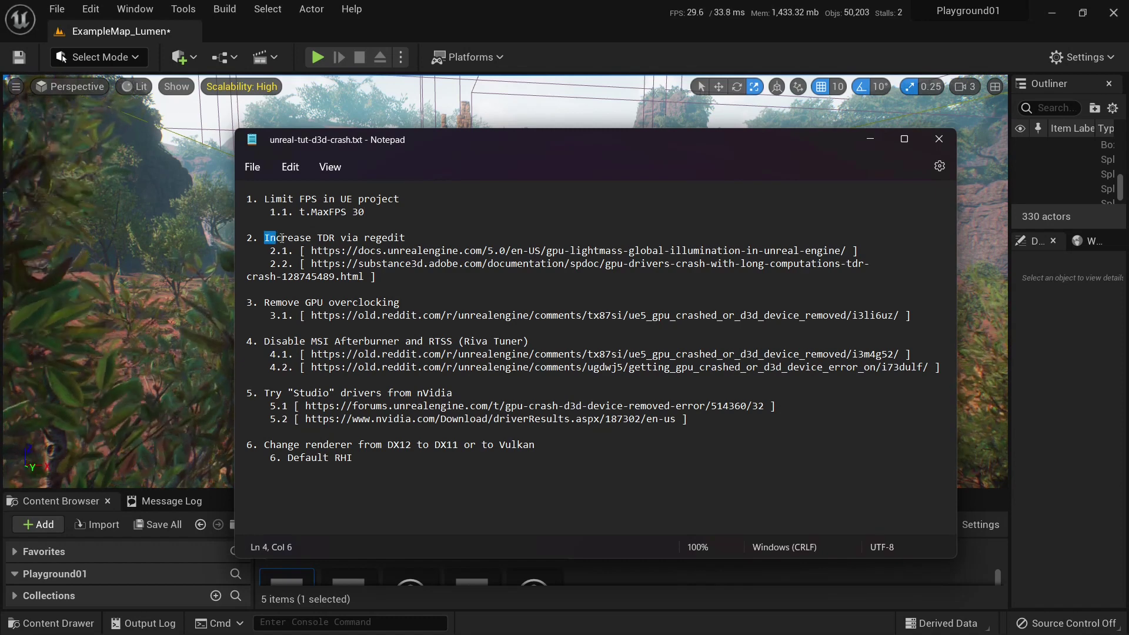
{"action": "left_click_drag", "start_coordinate": [282, 238], "coordinate": [498, 236]}
{"action": "left_click", "coordinate": [439, 234]}
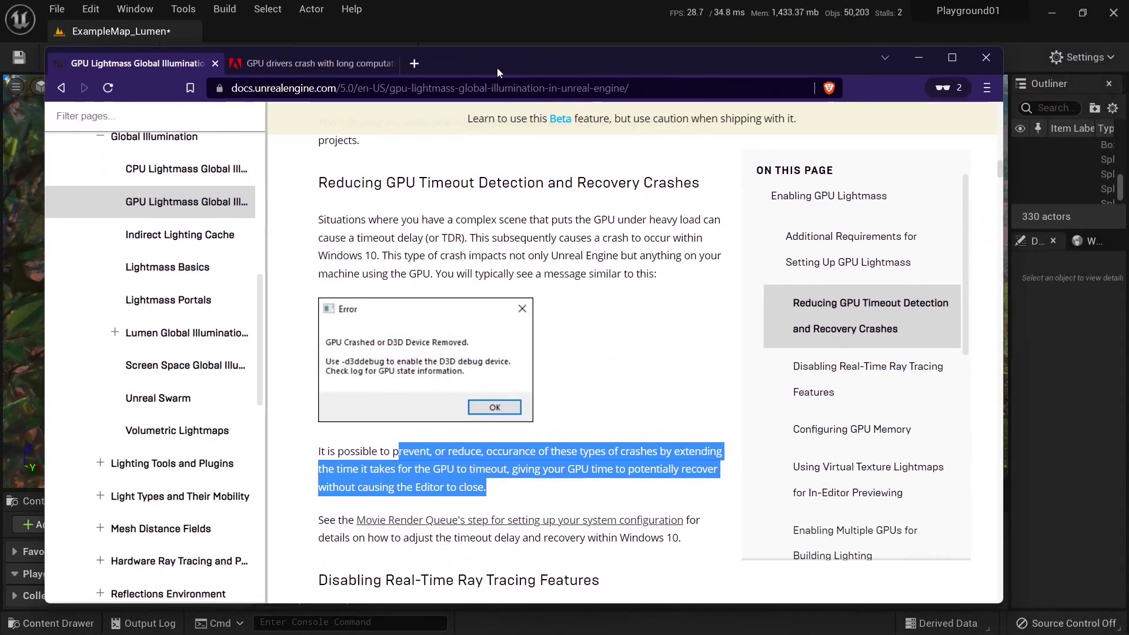
{"action": "left_click_drag", "start_coordinate": [463, 219], "coordinate": [588, 255]}
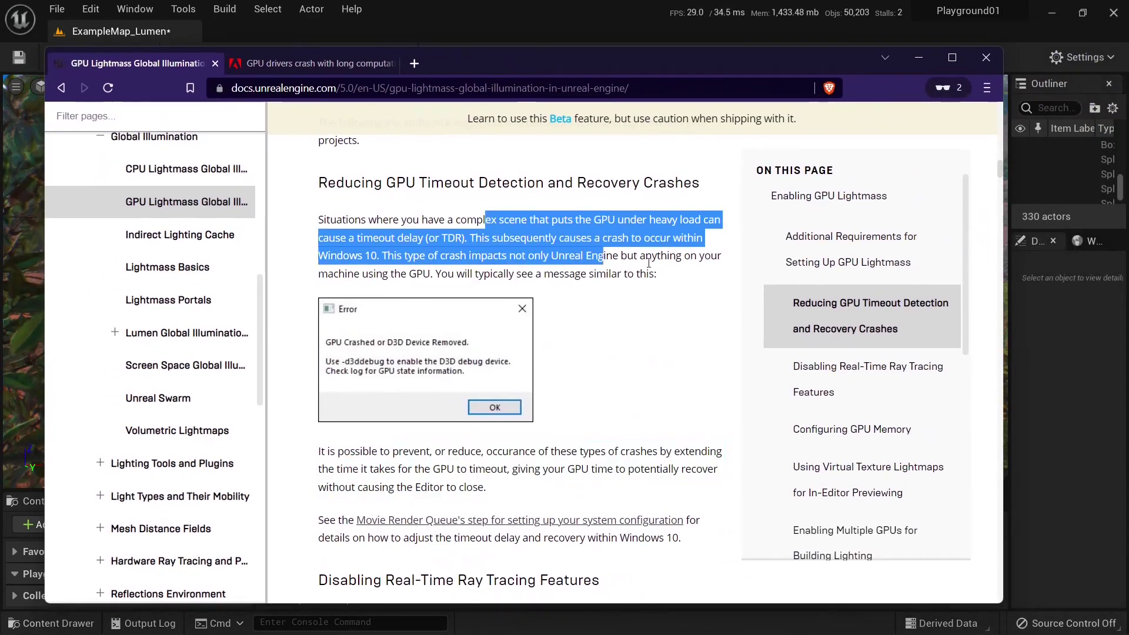
Scroll the GPU Lightmass docs to Reducing GPU Timeout Detection and highlight the timeout-extension advice
{"action": "scroll", "coordinate": [650, 280], "scroll_direction": "up", "scroll_amount": 15}
{"action": "scroll", "coordinate": [650, 279], "scroll_direction": "up", "scroll_amount": 5}
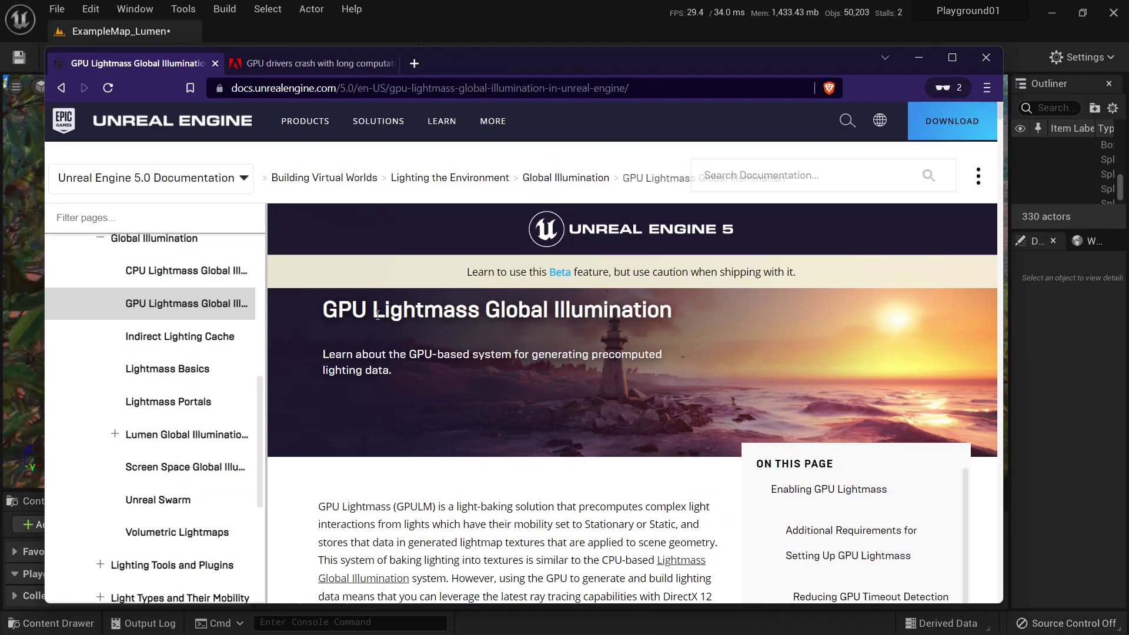
{"action": "scroll", "coordinate": [590, 317], "scroll_direction": "down", "scroll_amount": 20}
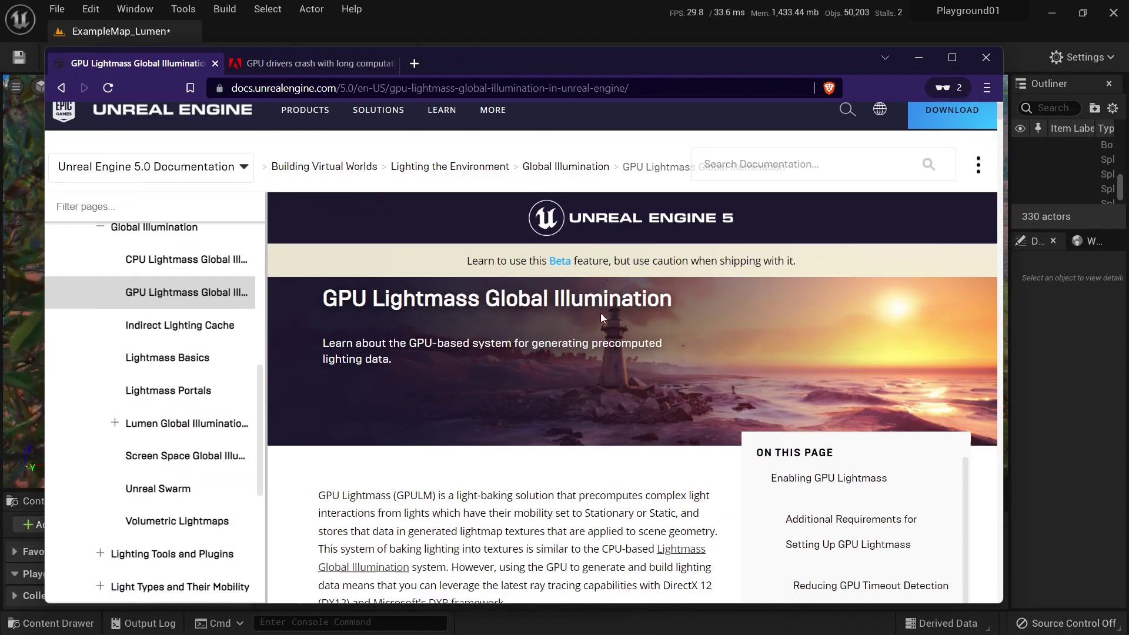
{"action": "scroll", "coordinate": [603, 318], "scroll_direction": "up", "scroll_amount": 1}
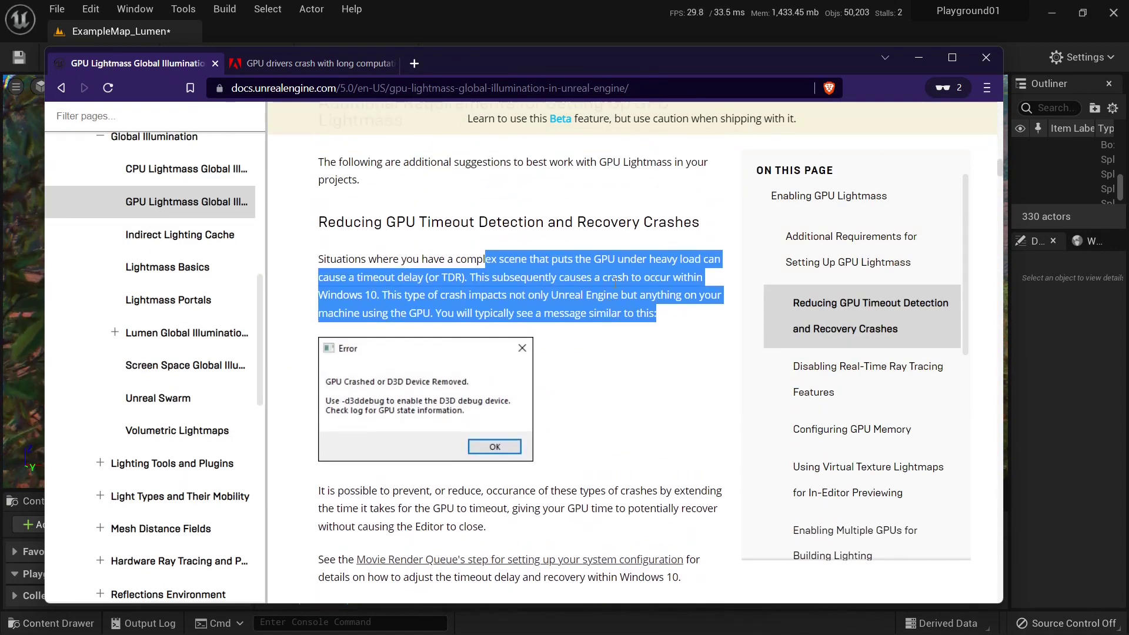
{"action": "left_click_drag", "start_coordinate": [593, 259], "coordinate": [465, 280]}
{"action": "scroll", "coordinate": [502, 413], "scroll_direction": "down", "scroll_amount": 1}
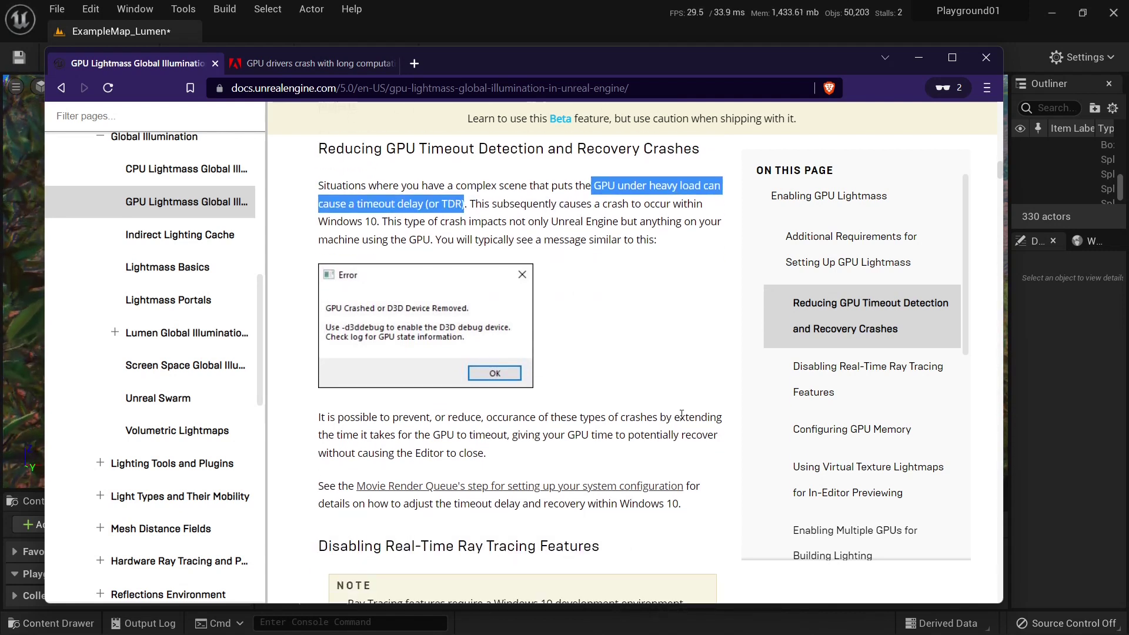
{"action": "left_click_drag", "start_coordinate": [682, 416], "coordinate": [594, 436]}
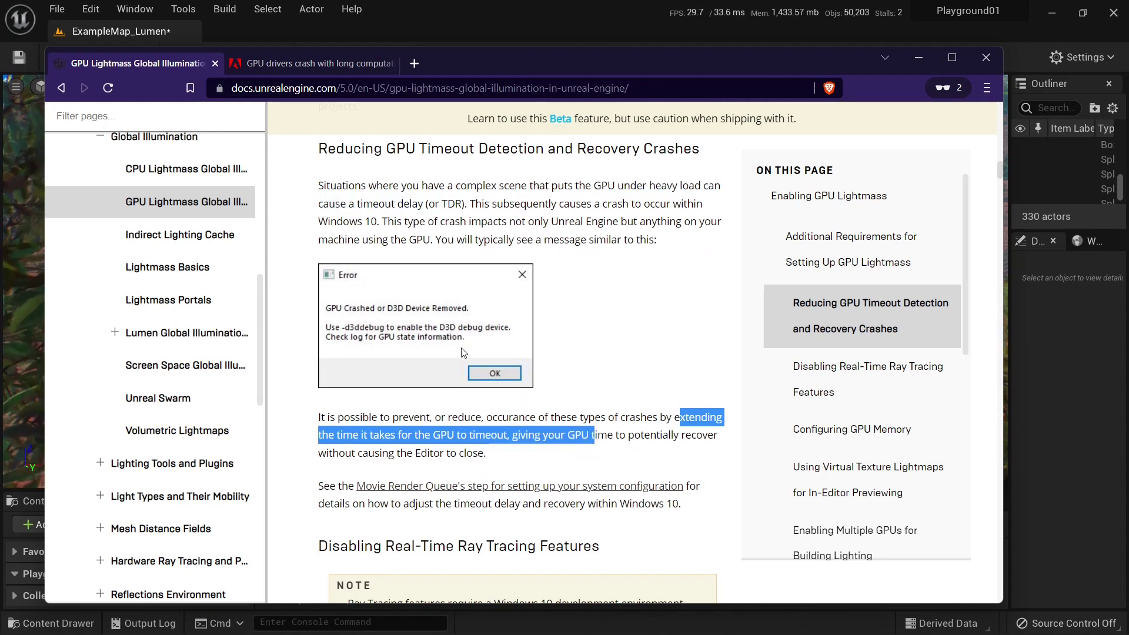
Read the Substance 3D Painter TDR crash page down to 'How to revert', then return to the checklist
{"action": "left_click", "coordinate": [295, 63]}
{"action": "scroll", "coordinate": [517, 301], "scroll_direction": "up", "scroll_amount": 10}
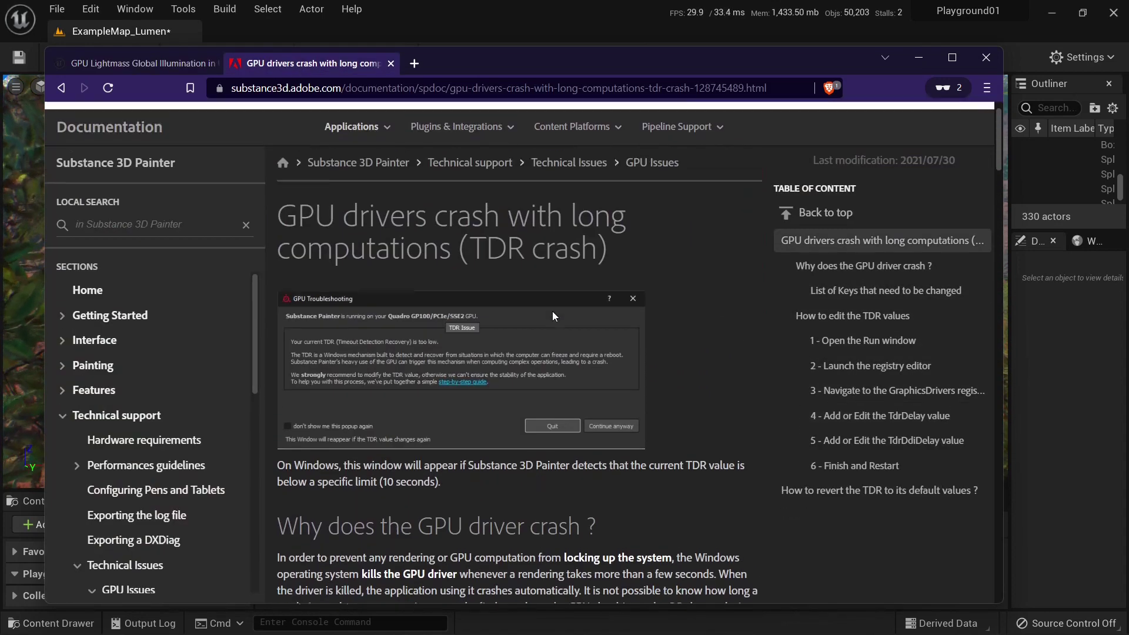
{"action": "scroll", "coordinate": [612, 306], "scroll_direction": "down", "scroll_amount": 3}
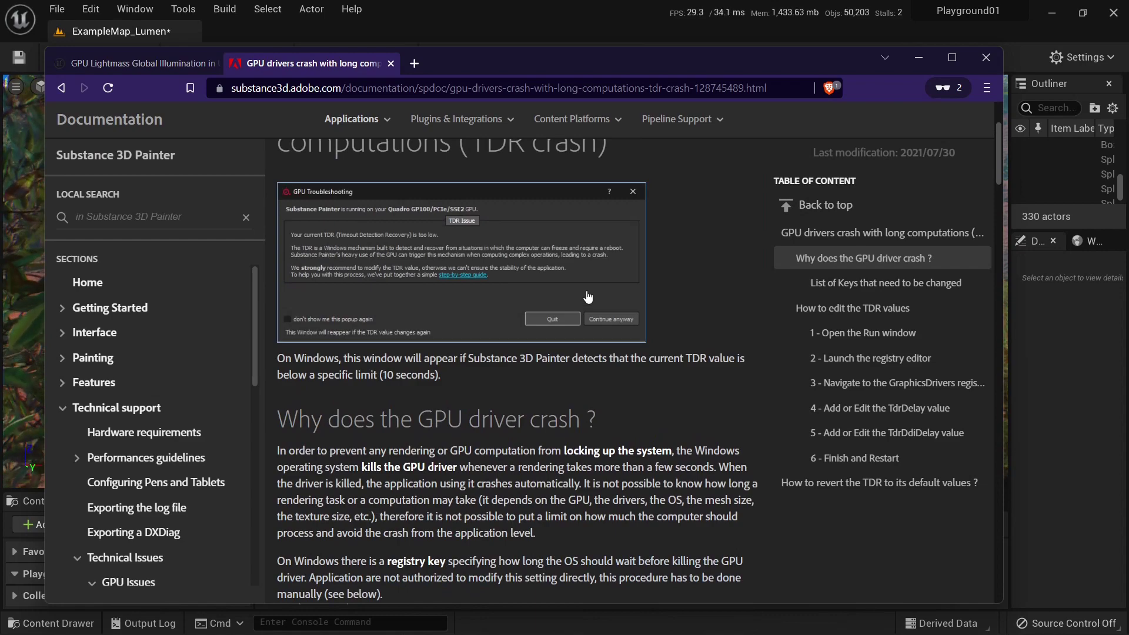
{"action": "scroll", "coordinate": [588, 296], "scroll_direction": "down", "scroll_amount": 12}
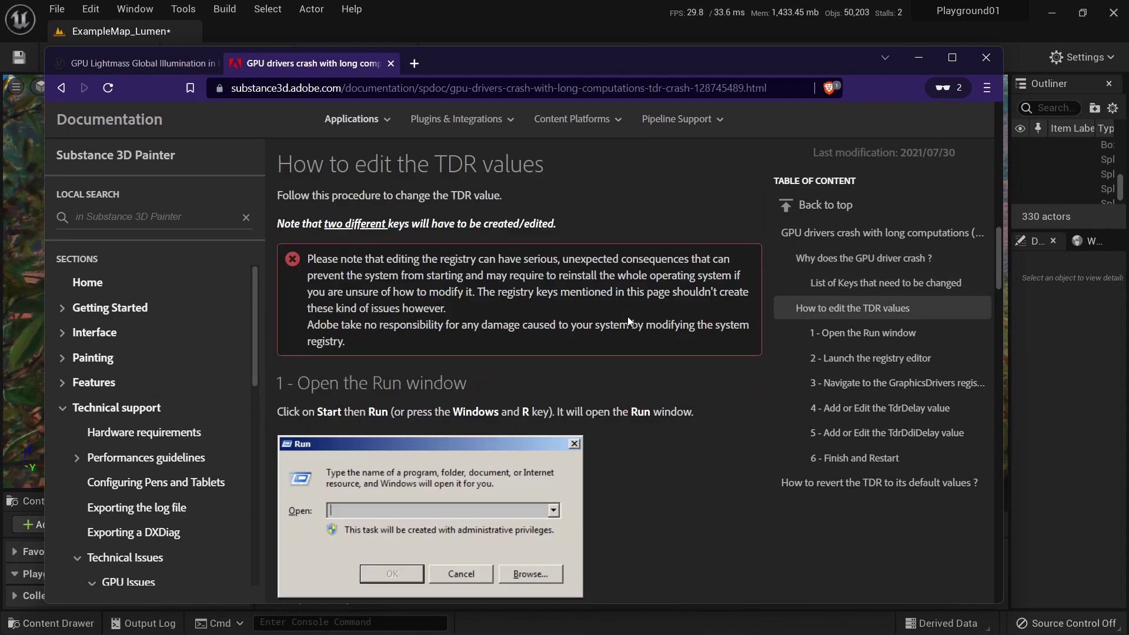
{"action": "scroll", "coordinate": [629, 321], "scroll_direction": "down", "scroll_amount": 15}
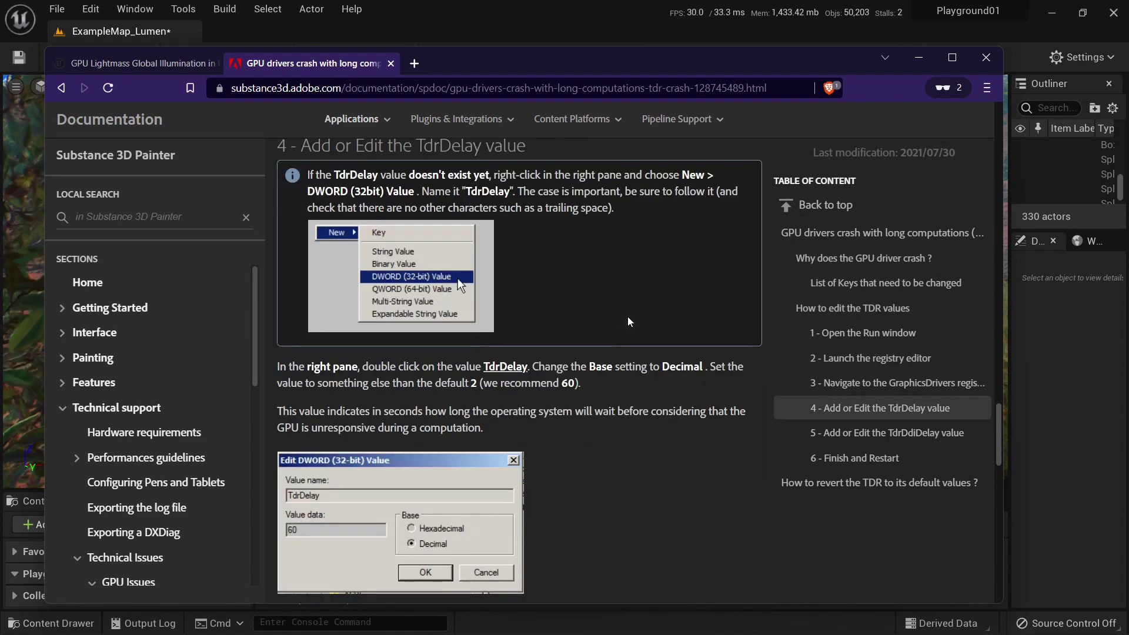
{"action": "scroll", "coordinate": [629, 321], "scroll_direction": "down", "scroll_amount": 6}
{"action": "scroll", "coordinate": [628, 318], "scroll_direction": "up", "scroll_amount": 6}
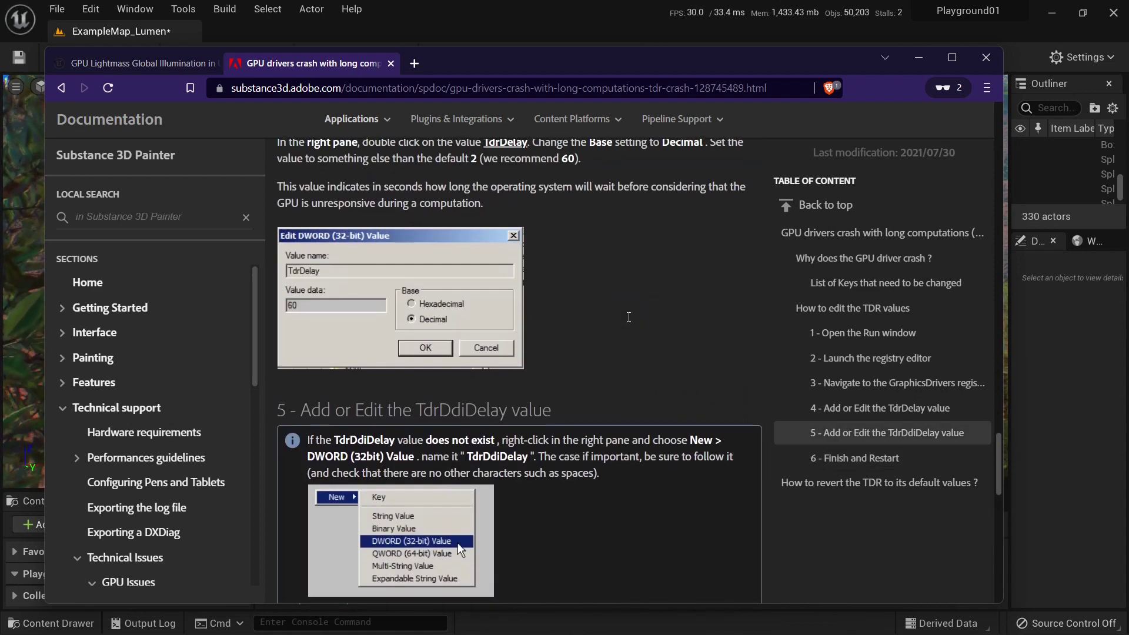
{"action": "scroll", "coordinate": [628, 321], "scroll_direction": "up", "scroll_amount": 7}
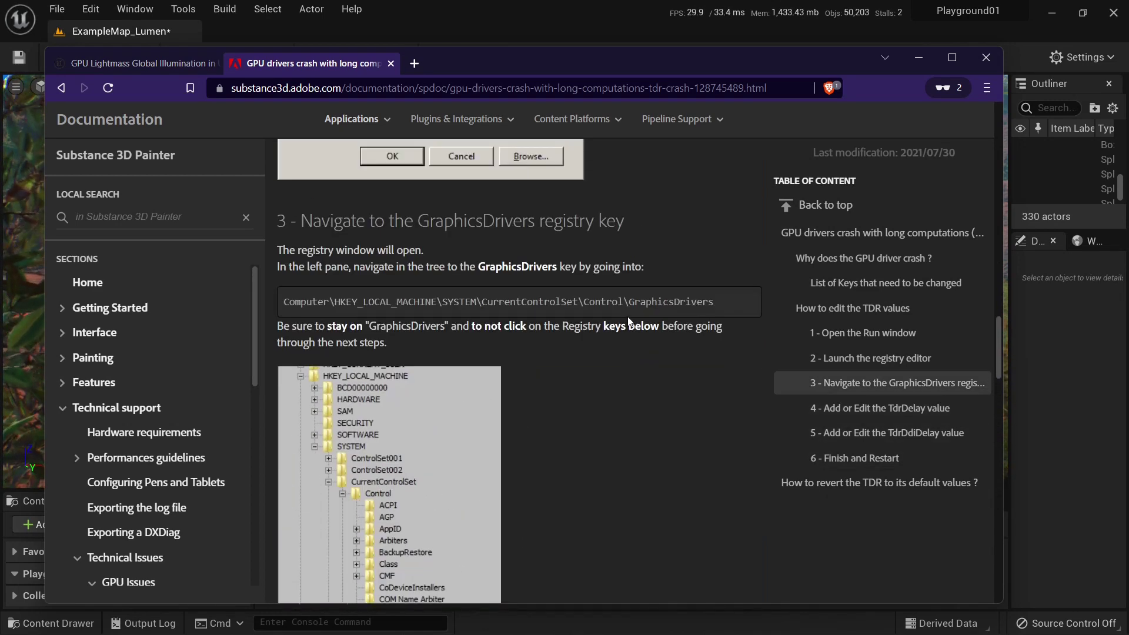
{"action": "scroll", "coordinate": [627, 320], "scroll_direction": "down", "scroll_amount": 4}
{"action": "scroll", "coordinate": [629, 321], "scroll_direction": "up", "scroll_amount": 4}
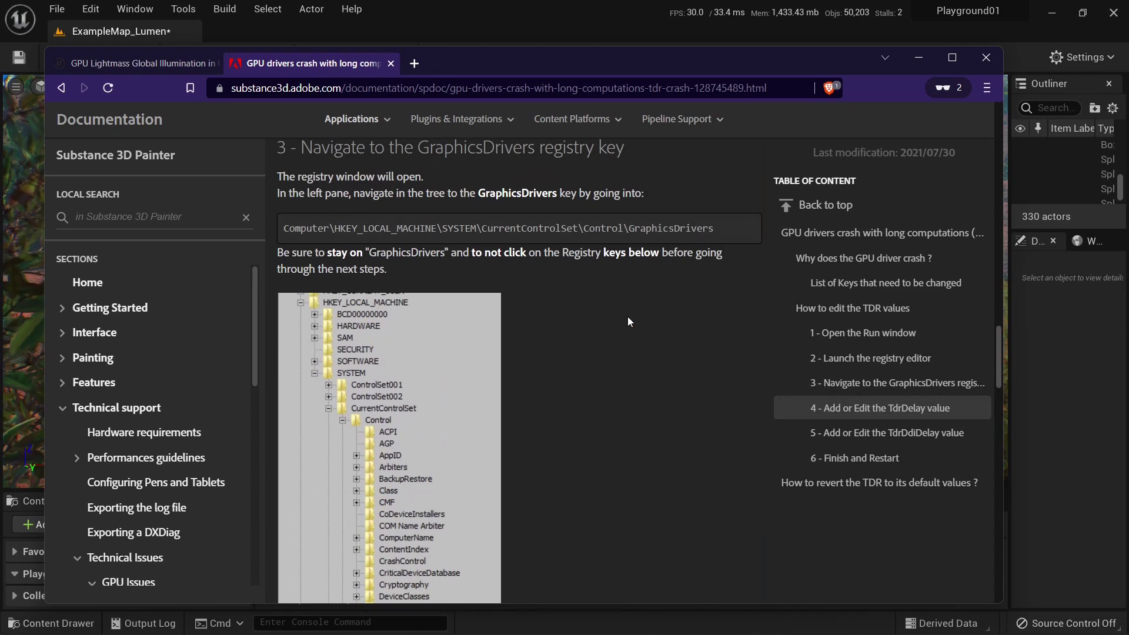
{"action": "scroll", "coordinate": [628, 321], "scroll_direction": "down", "scroll_amount": 18}
{"action": "scroll", "coordinate": [627, 316], "scroll_direction": "down", "scroll_amount": 5}
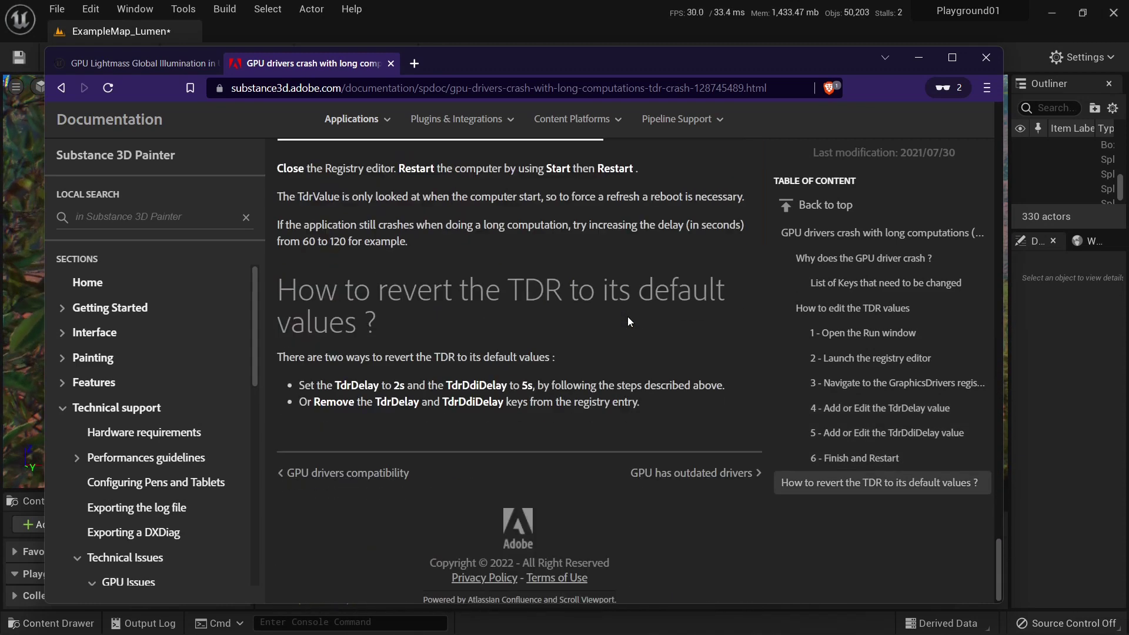
{"action": "key", "text": "alt+Tab"}
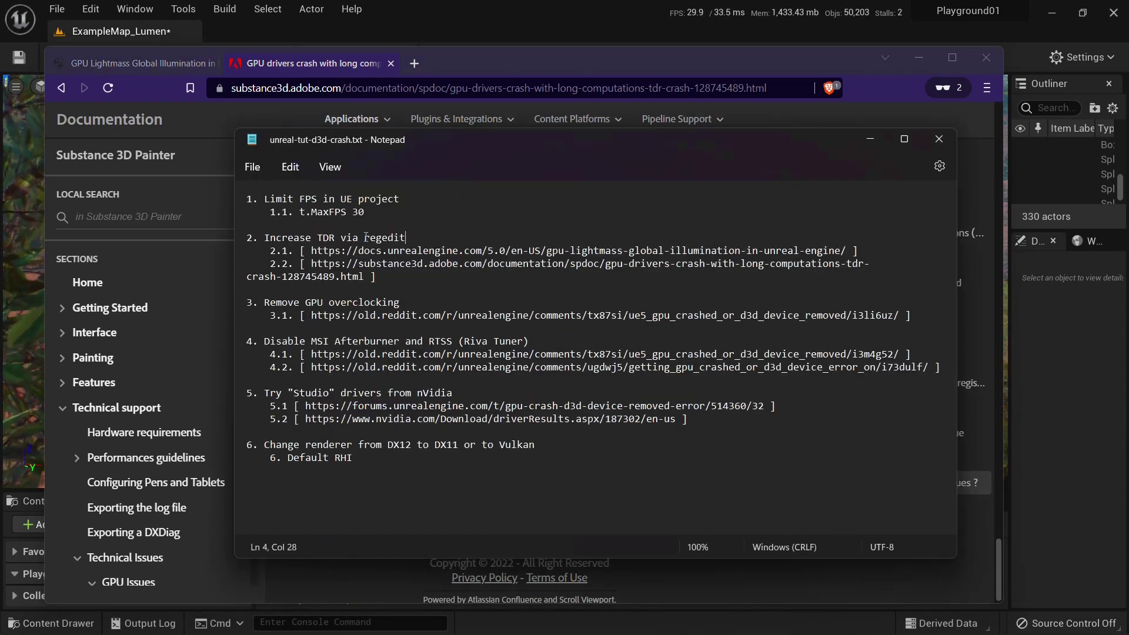
Launch Registry Editor by pasting 'regedit' into Run, and show the New value menu in GraphicsDrivers
{"action": "left_click_drag", "start_coordinate": [366, 237], "coordinate": [458, 237]}
{"action": "key", "text": "ctrl+c"}
{"action": "key", "text": "super+r"}
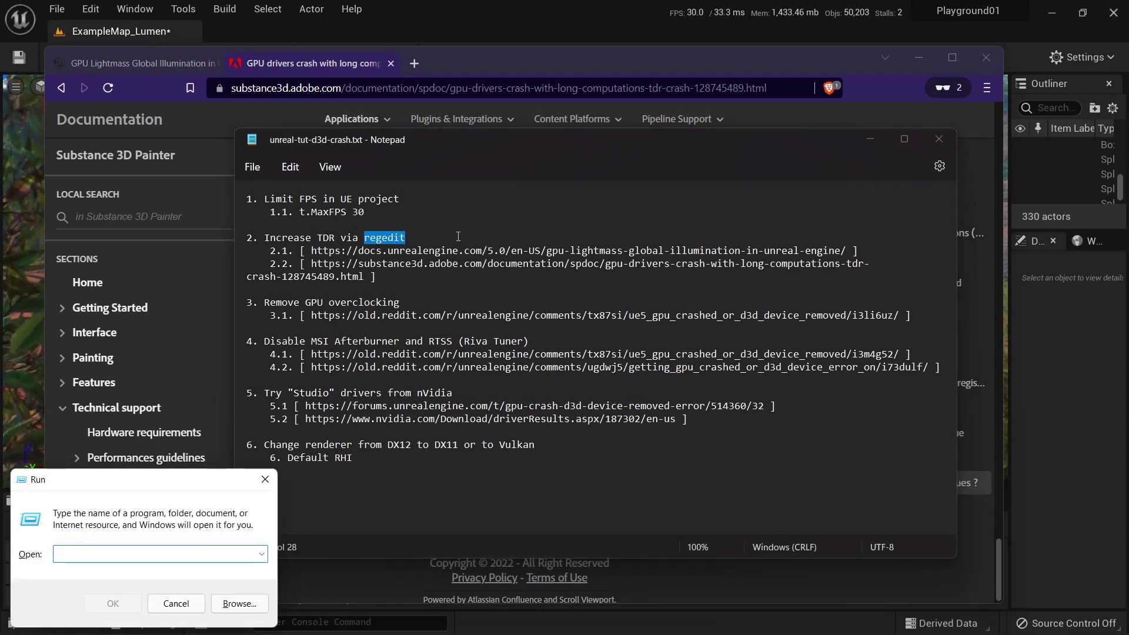
{"action": "key", "text": "ctrl+v"}
{"action": "key", "text": "Return"}
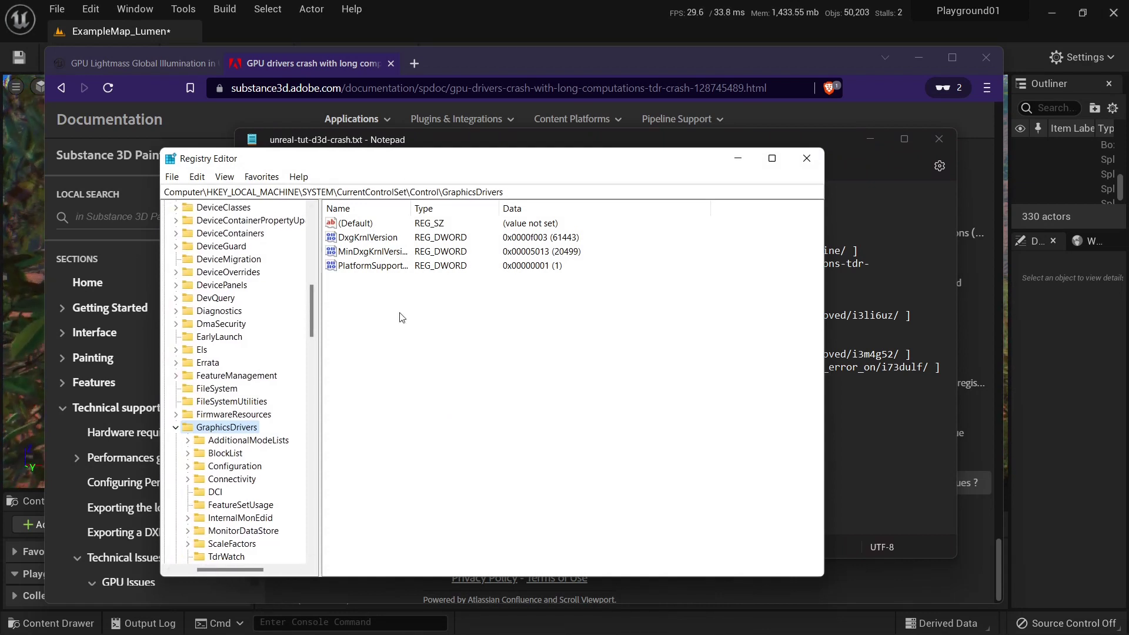
{"action": "right_click", "coordinate": [450, 311]}
{"action": "mouse_move", "coordinate": [488, 319]}
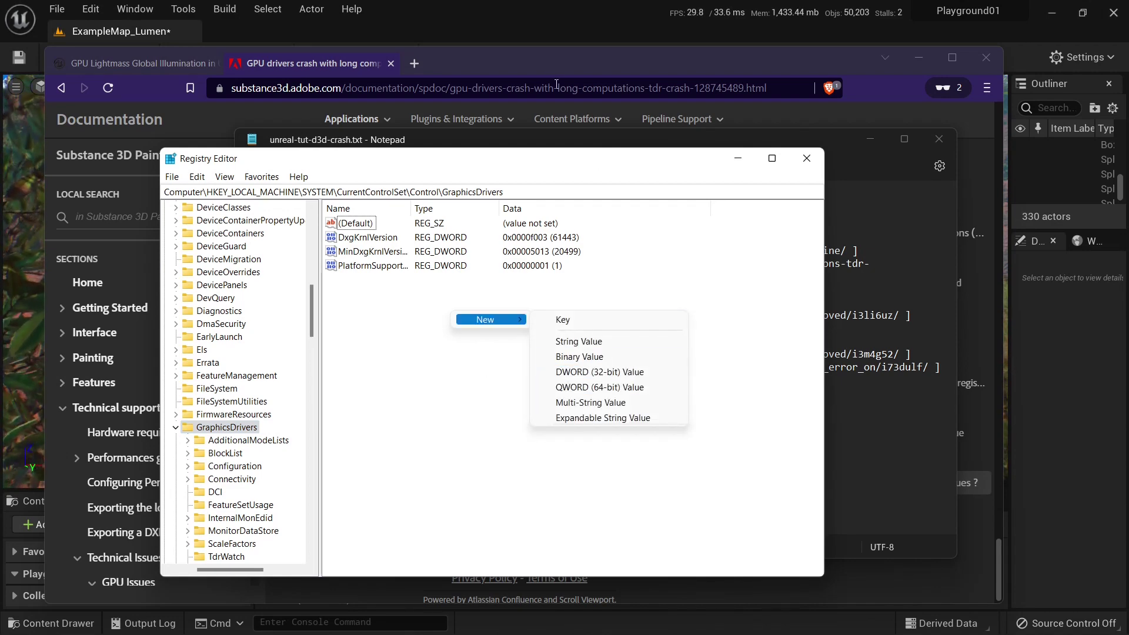
Compare the GraphicsDrivers values with the expected list in the TDR documentation
{"action": "left_click", "coordinate": [542, 59]}
{"action": "scroll", "coordinate": [470, 363], "scroll_direction": "up", "scroll_amount": 10}
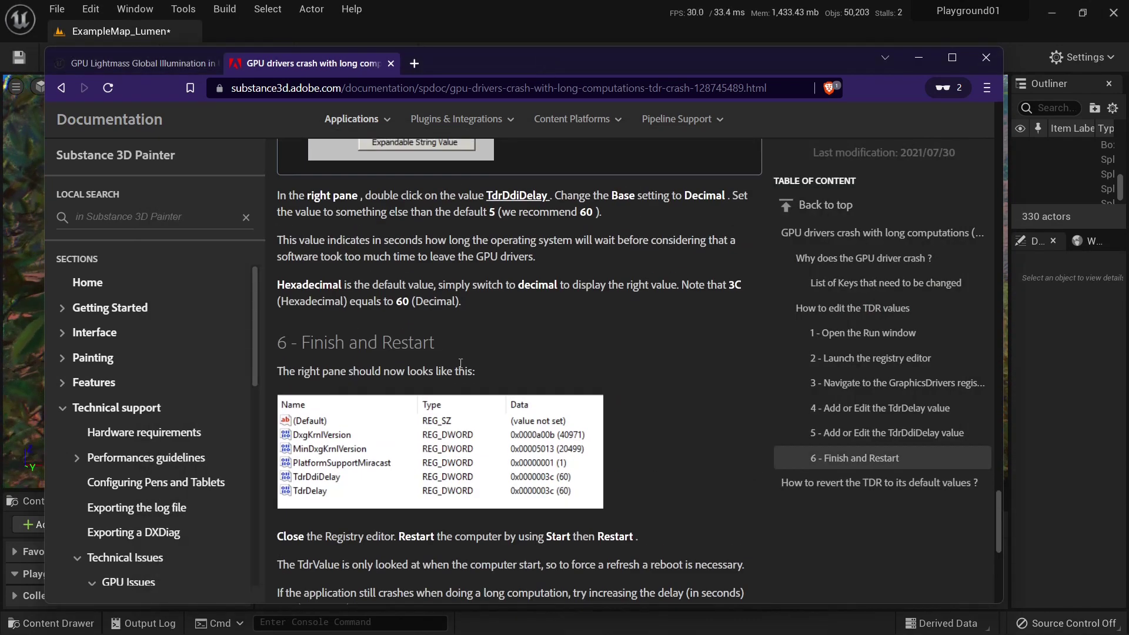
{"action": "scroll", "coordinate": [462, 363], "scroll_direction": "down", "scroll_amount": 6}
{"action": "scroll", "coordinate": [460, 363], "scroll_direction": "down", "scroll_amount": 3}
{"action": "scroll", "coordinate": [447, 362], "scroll_direction": "up", "scroll_amount": 10}
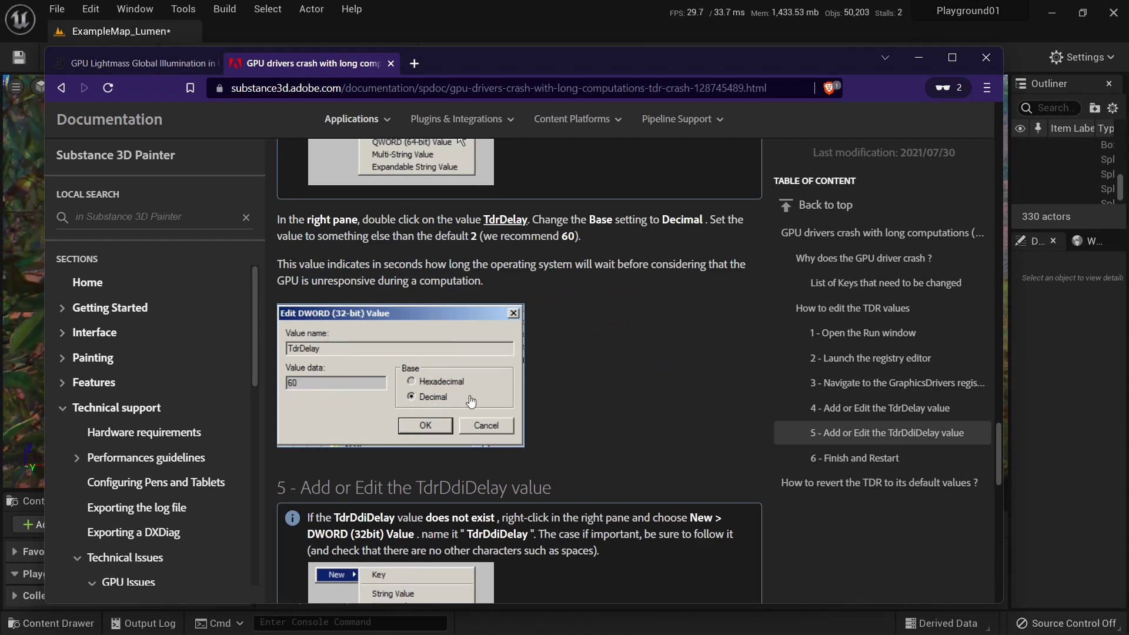
{"action": "scroll", "coordinate": [431, 406], "scroll_direction": "down", "scroll_amount": 5}
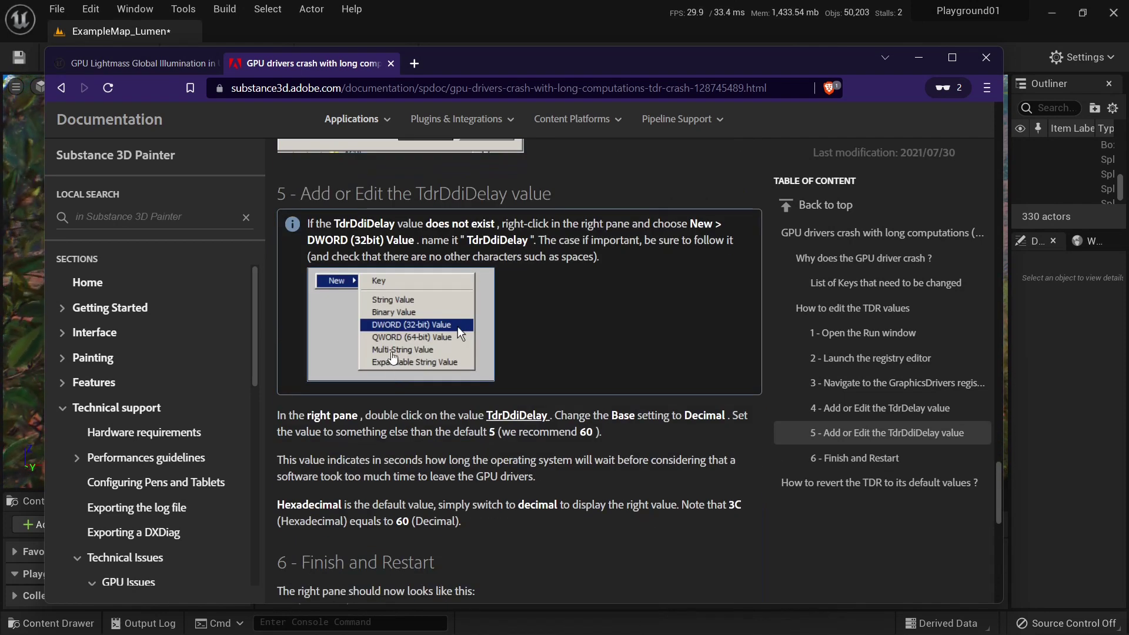
{"action": "scroll", "coordinate": [442, 346], "scroll_direction": "up", "scroll_amount": 3}
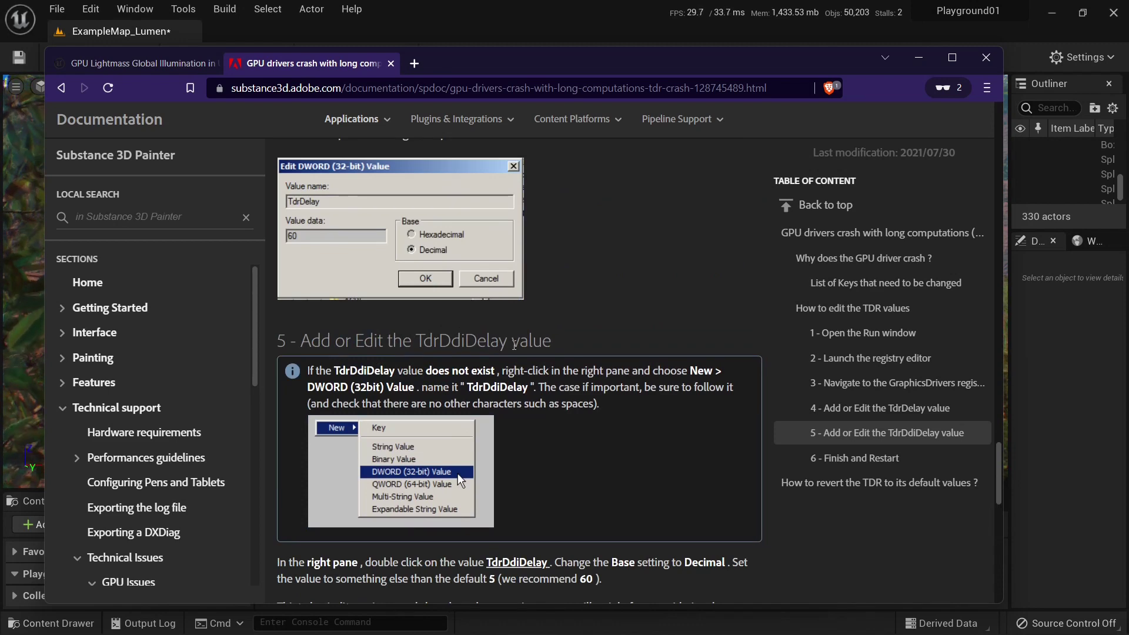
{"action": "scroll", "coordinate": [441, 346], "scroll_direction": "down", "scroll_amount": 9}
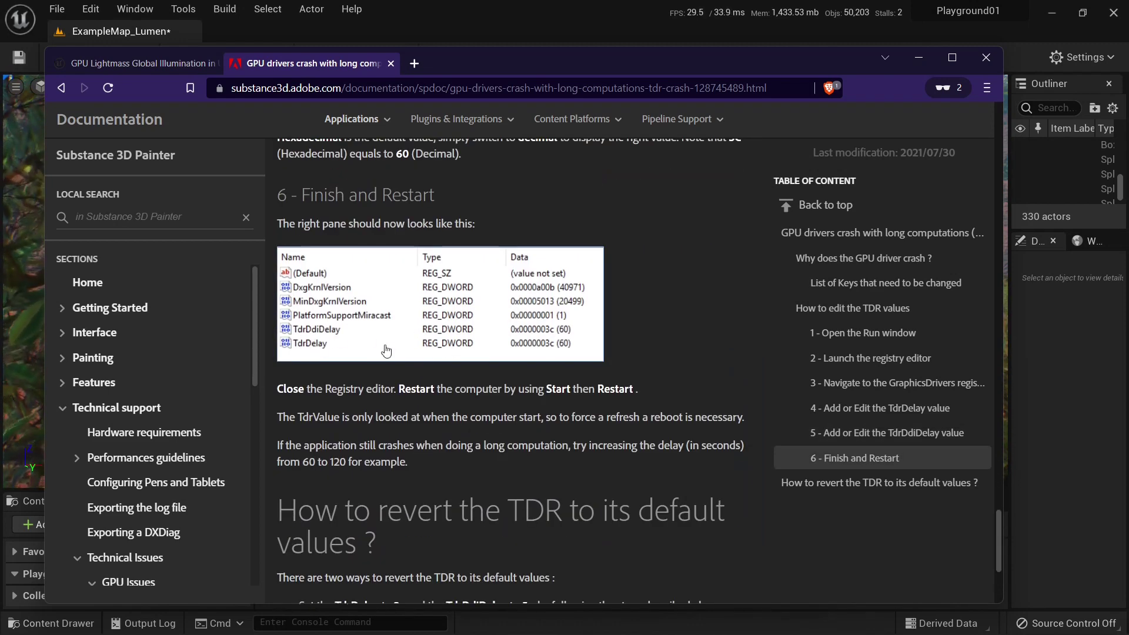
Close Registry Editor and reposition the browser window
{"action": "key", "text": "alt+Tab"}
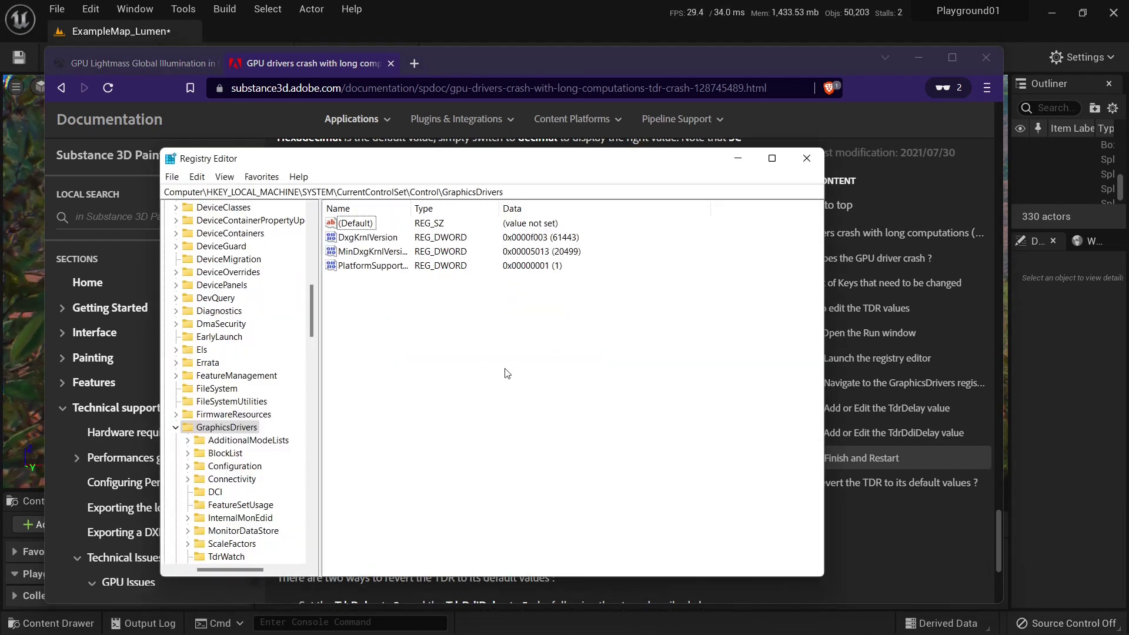
{"action": "left_click", "coordinate": [806, 160]}
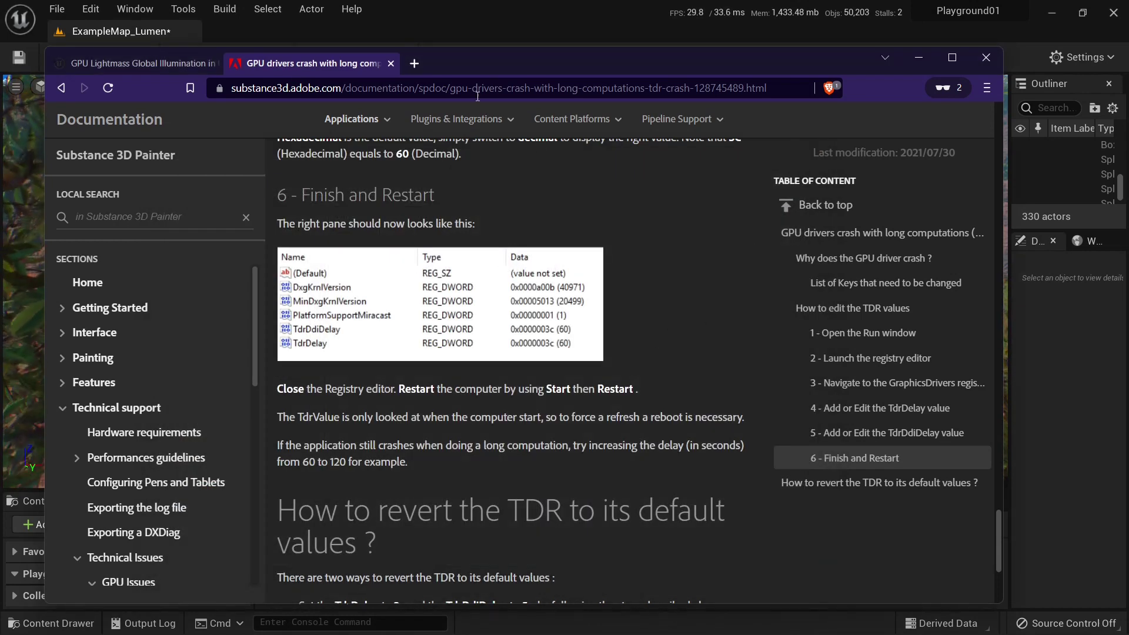
{"action": "left_click_drag", "start_coordinate": [455, 69], "coordinate": [1128, 68]}
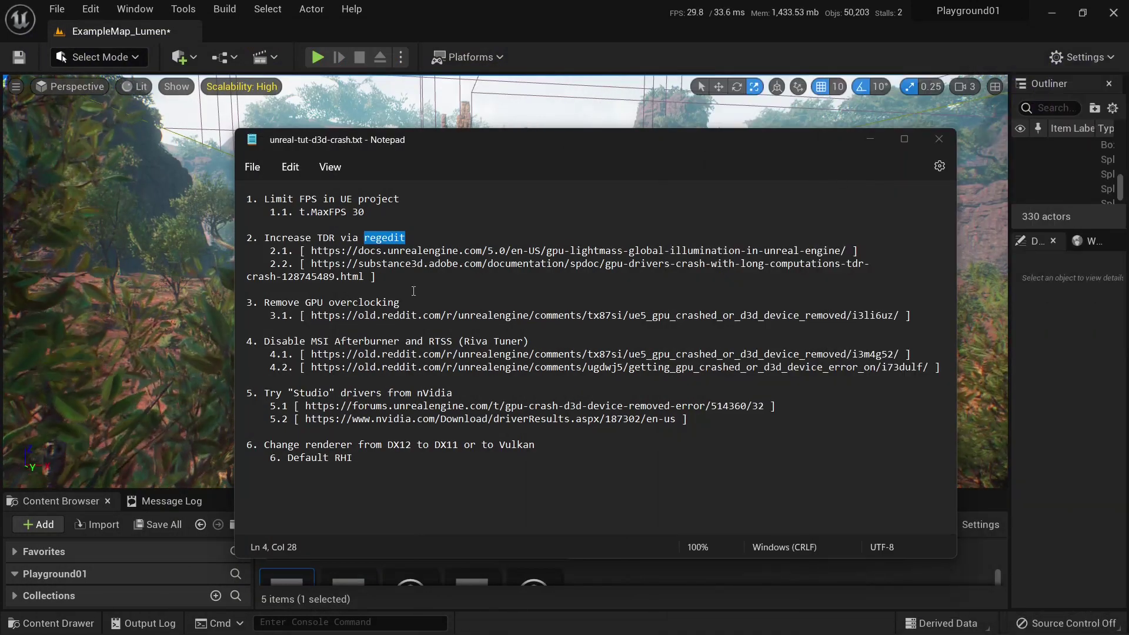
Bring up the Notepad checklist and highlight 'GPU overclocking' in item 3
{"action": "left_click", "coordinate": [470, 290]}
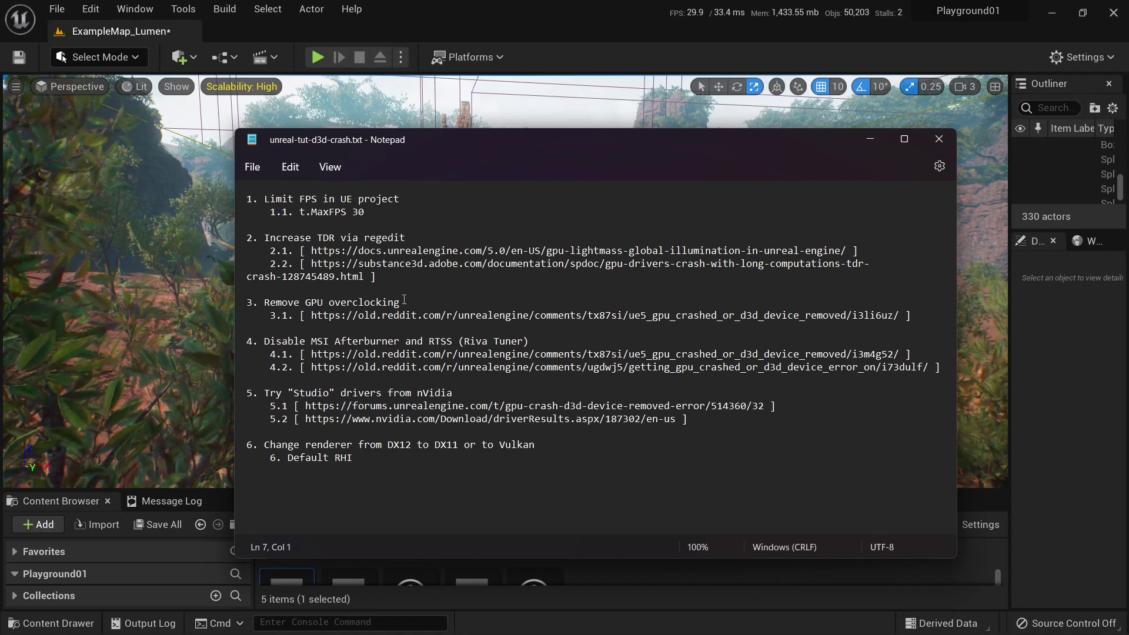
{"action": "left_click_drag", "start_coordinate": [304, 302], "coordinate": [480, 302]}
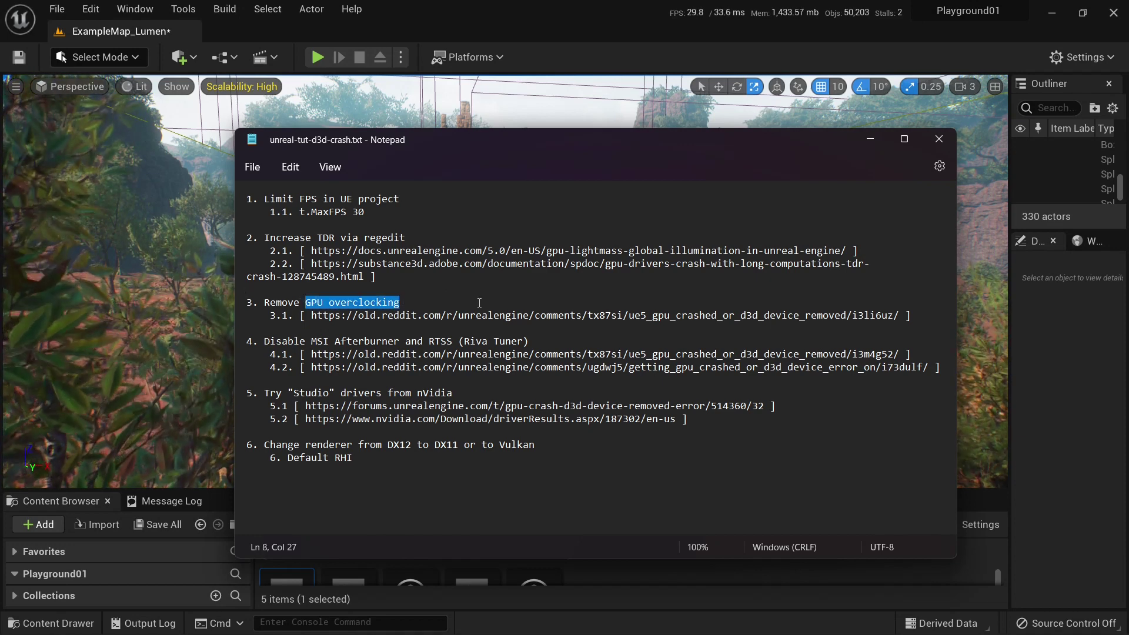
{"action": "left_click", "coordinate": [479, 303]}
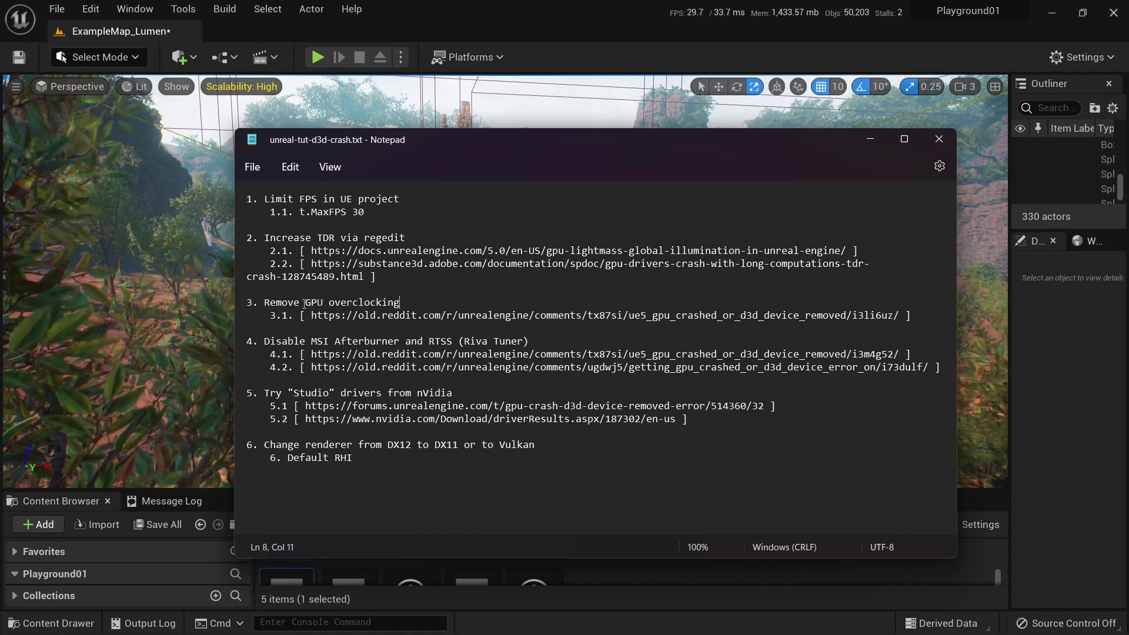
{"action": "left_click_drag", "start_coordinate": [304, 303], "coordinate": [431, 302]}
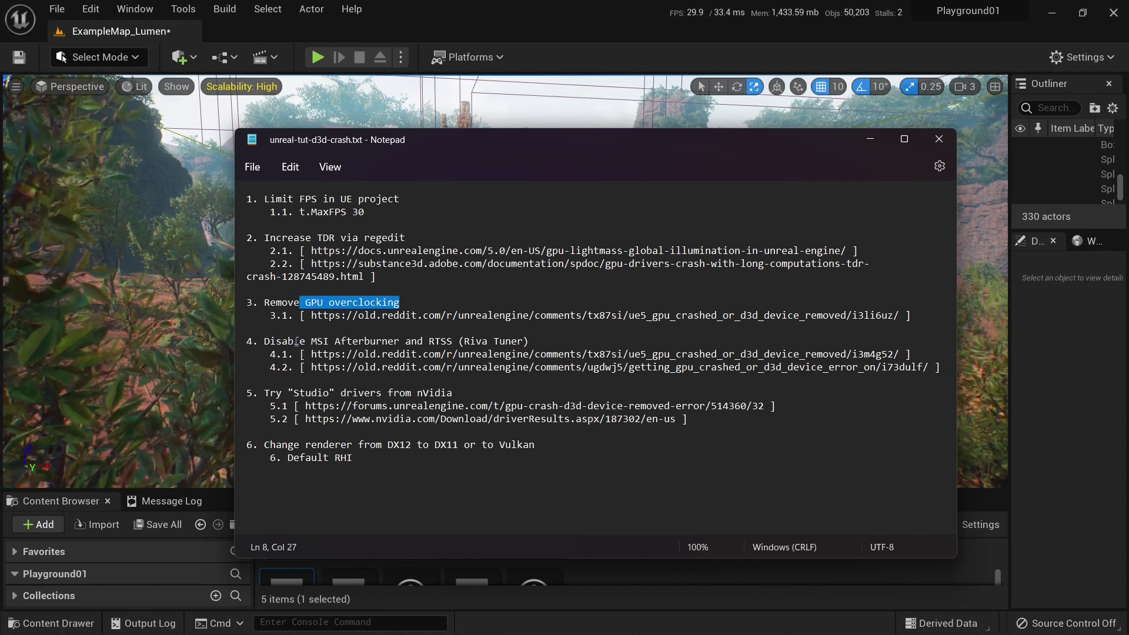
Highlight the MSI Afterburner and RTSS text of item 4
{"action": "left_click_drag", "start_coordinate": [311, 341], "coordinate": [486, 342]}
{"action": "left_click", "coordinate": [430, 342]}
{"action": "left_click", "coordinate": [453, 342]}
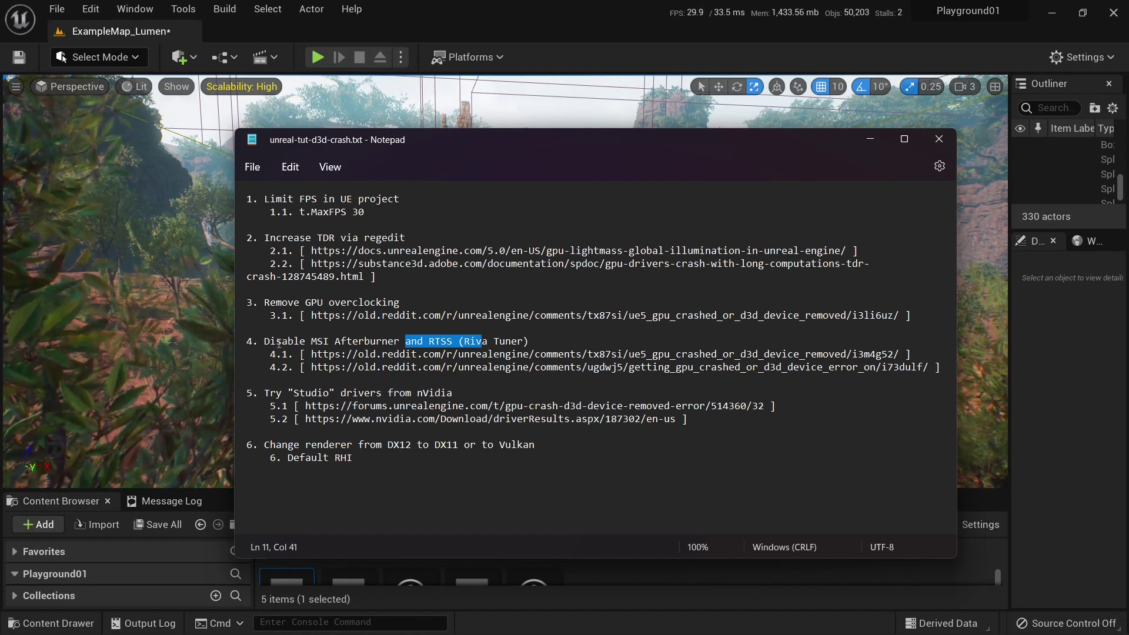
{"action": "left_click", "coordinate": [273, 342], "text": "shift"}
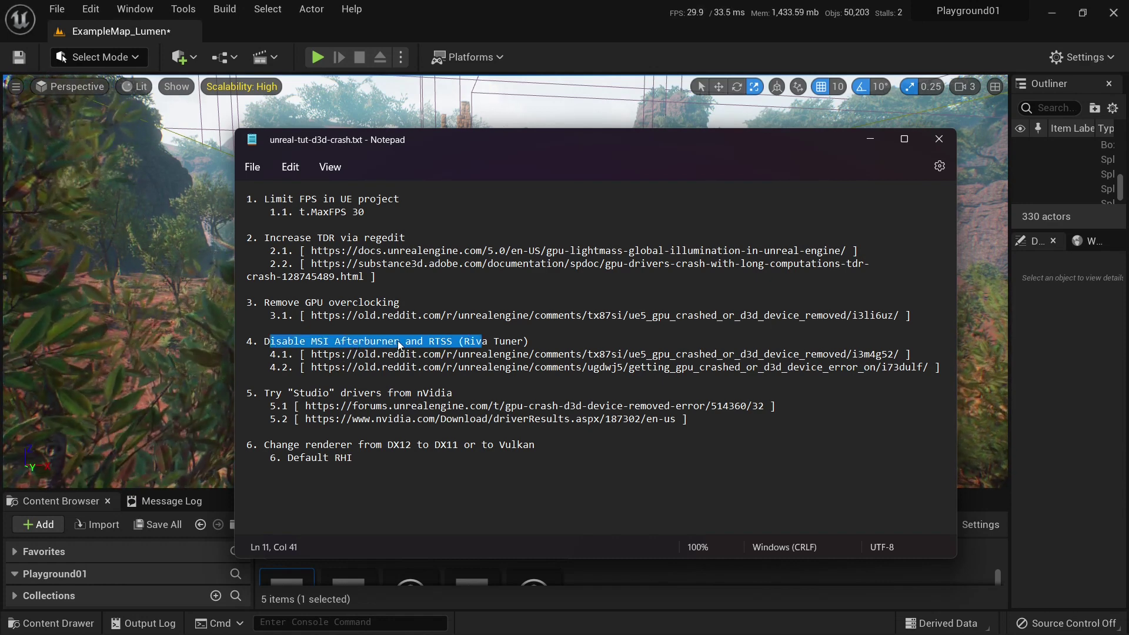
{"action": "left_click", "coordinate": [346, 354]}
Go over item 4's Reddit links and its 'Disable MSI Afterburner and RTSS' heading
{"action": "left_click_drag", "start_coordinate": [313, 353], "coordinate": [894, 354]}
{"action": "left_click", "coordinate": [592, 367]}
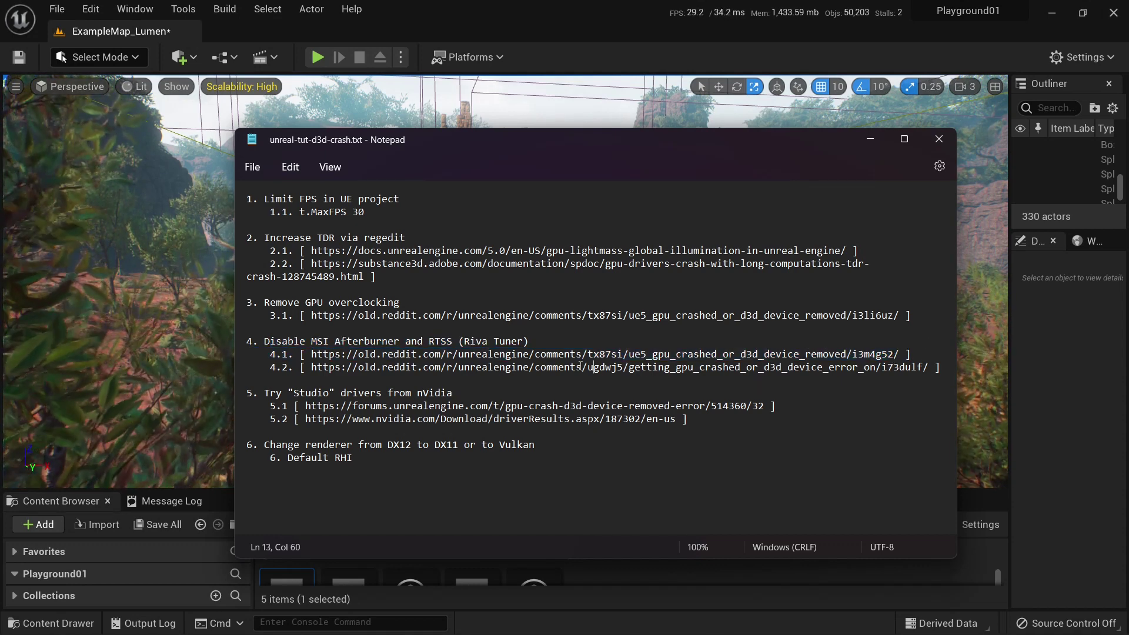
{"action": "left_click", "coordinate": [312, 367]}
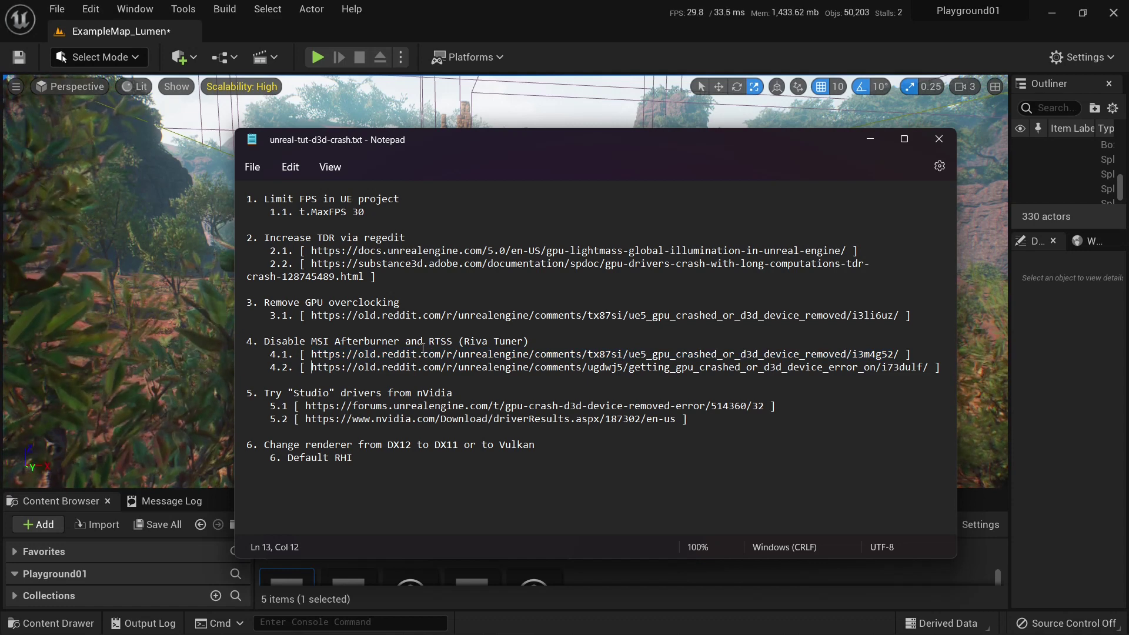
{"action": "left_click_drag", "start_coordinate": [264, 341], "coordinate": [543, 340]}
{"action": "left_click", "coordinate": [315, 344]}
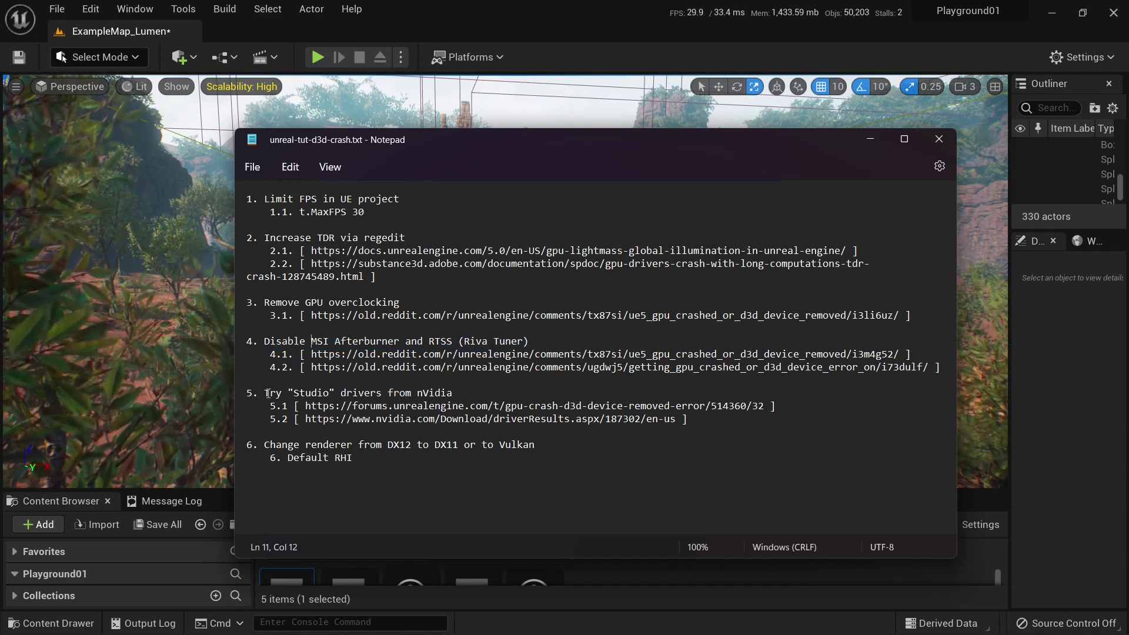
{"action": "left_click_drag", "start_coordinate": [287, 393], "coordinate": [388, 393]}
{"action": "left_click", "coordinate": [388, 393]}
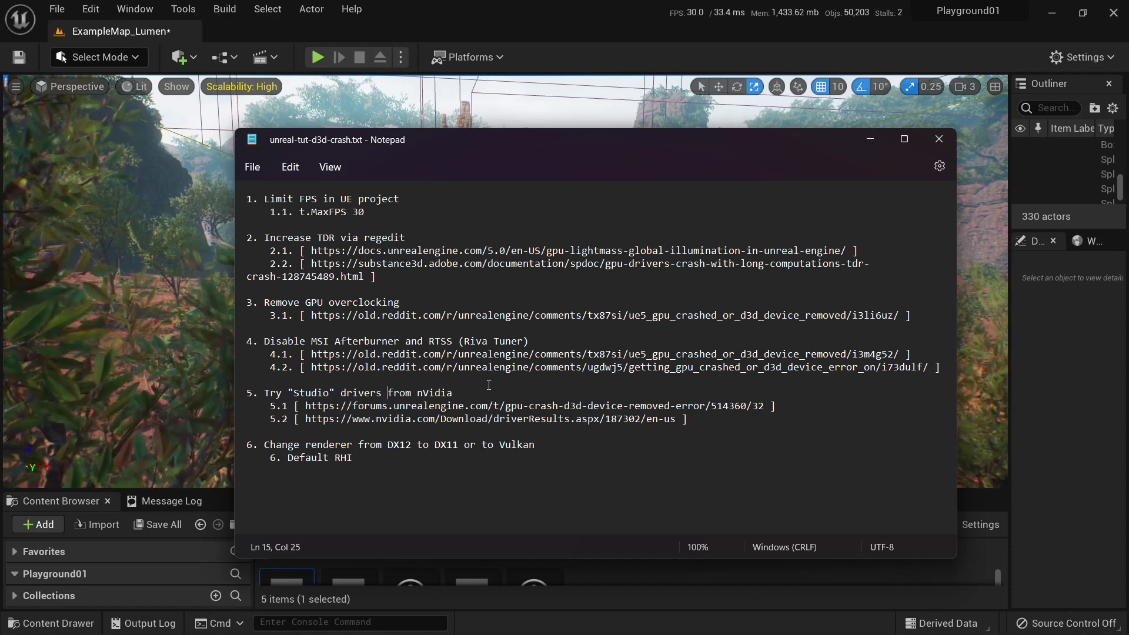
{"action": "left_click_drag", "start_coordinate": [299, 418], "coordinate": [689, 419]}
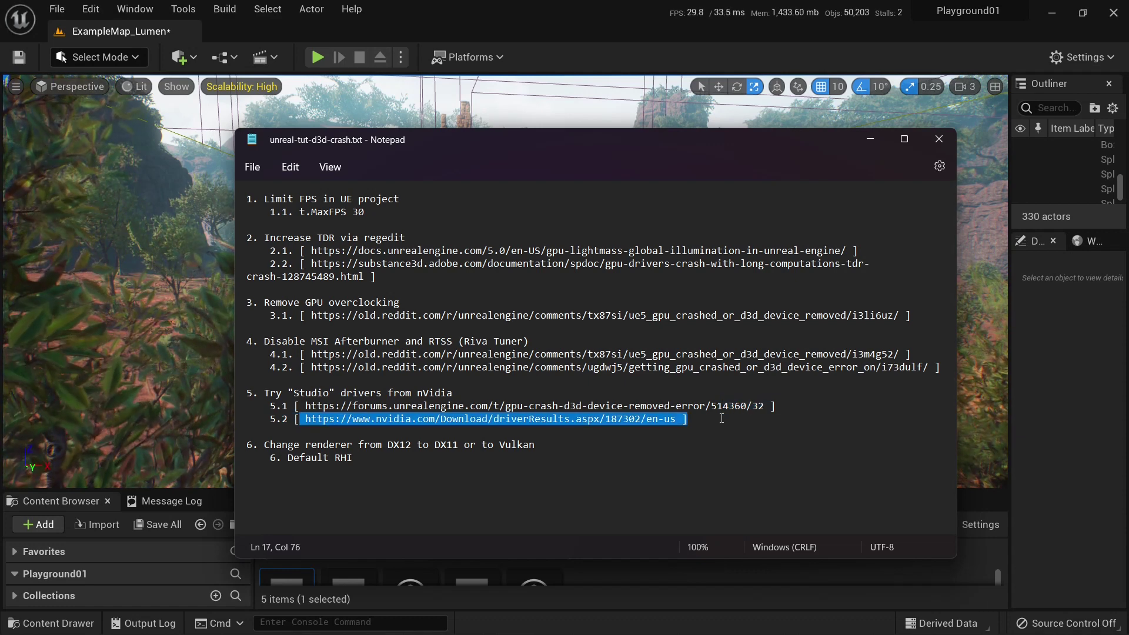
{"action": "left_click_drag", "start_coordinate": [304, 406], "coordinate": [807, 405]}
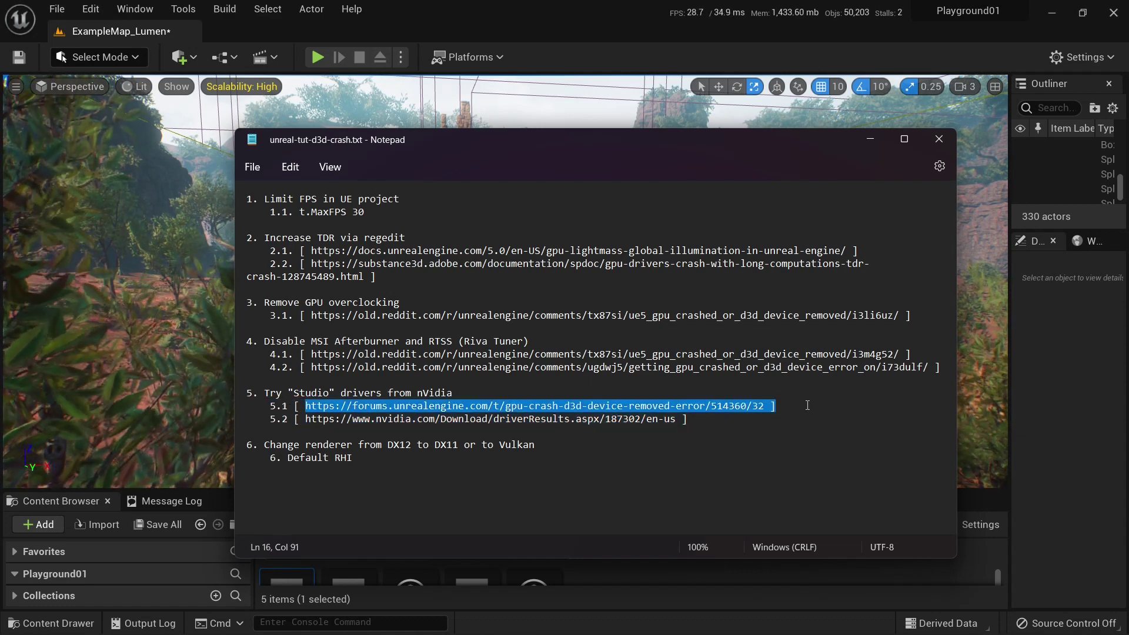
{"action": "left_click", "coordinate": [477, 394]}
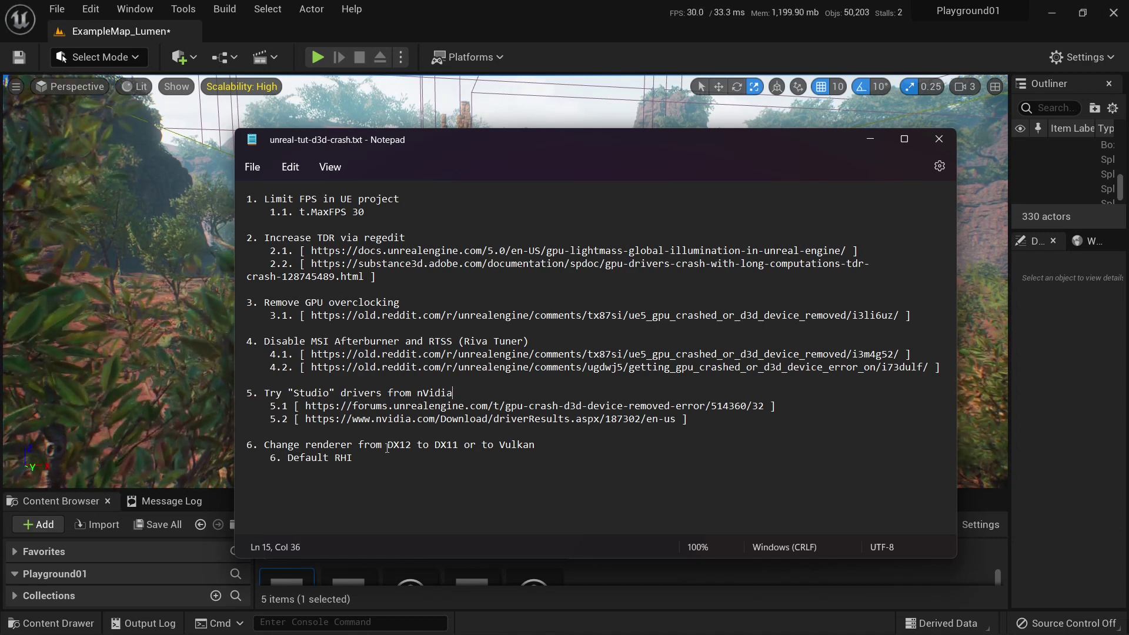
{"action": "double_click", "coordinate": [391, 445]}
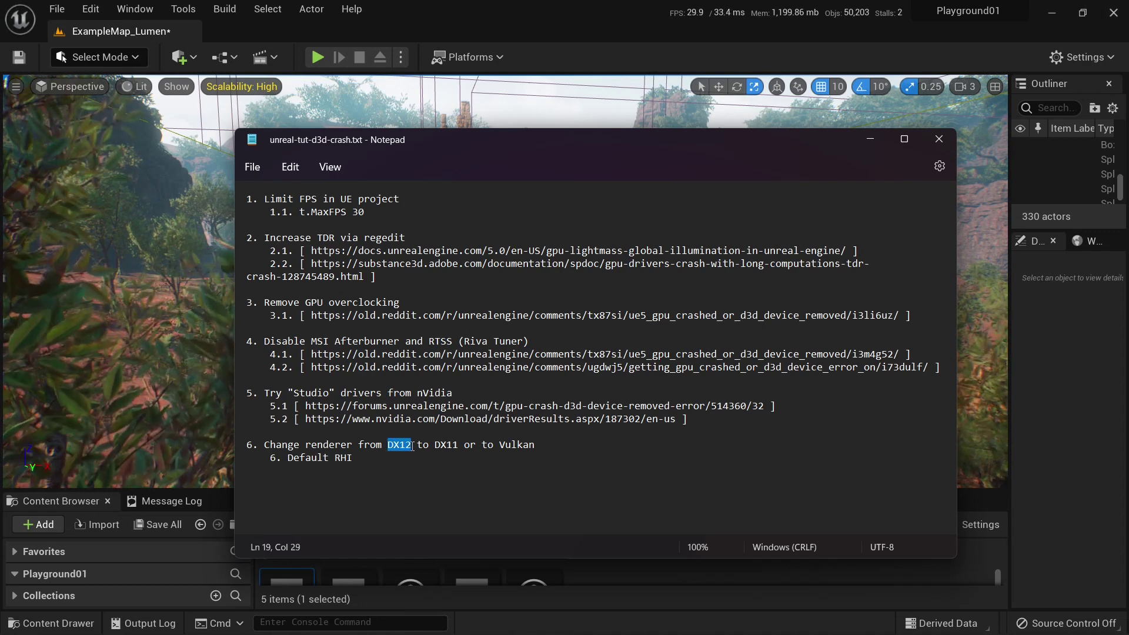
{"action": "left_click_drag", "start_coordinate": [430, 445], "coordinate": [535, 445]}
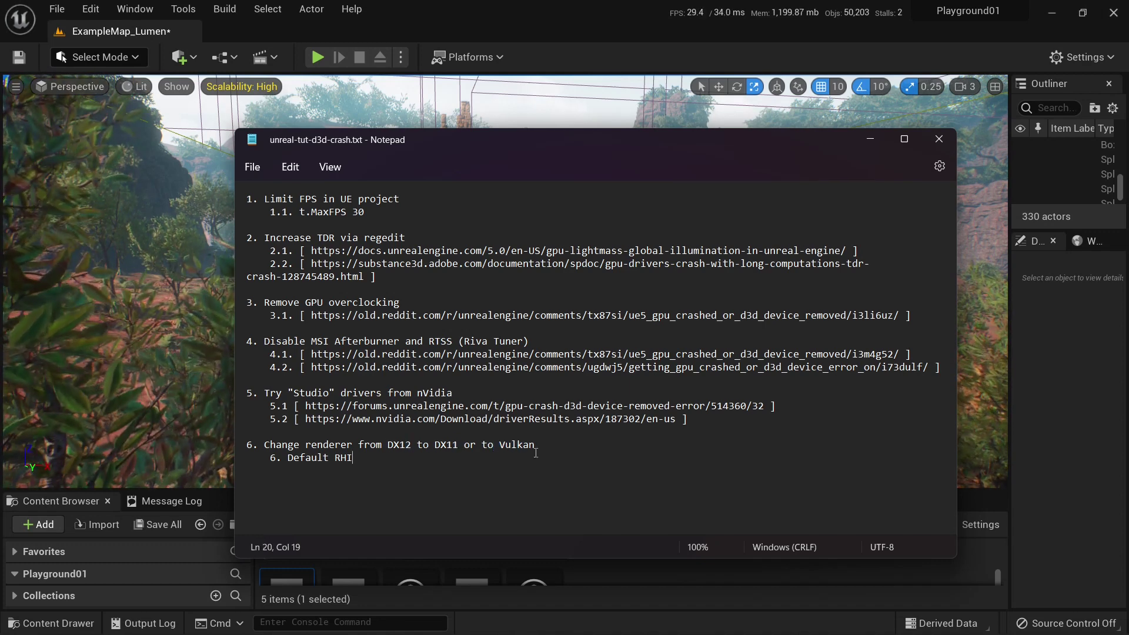
Filter Project Settings by 'rhi', confirm Default RHI stays DirectX 12, then close the tab
{"action": "left_click", "coordinate": [90, 9]}
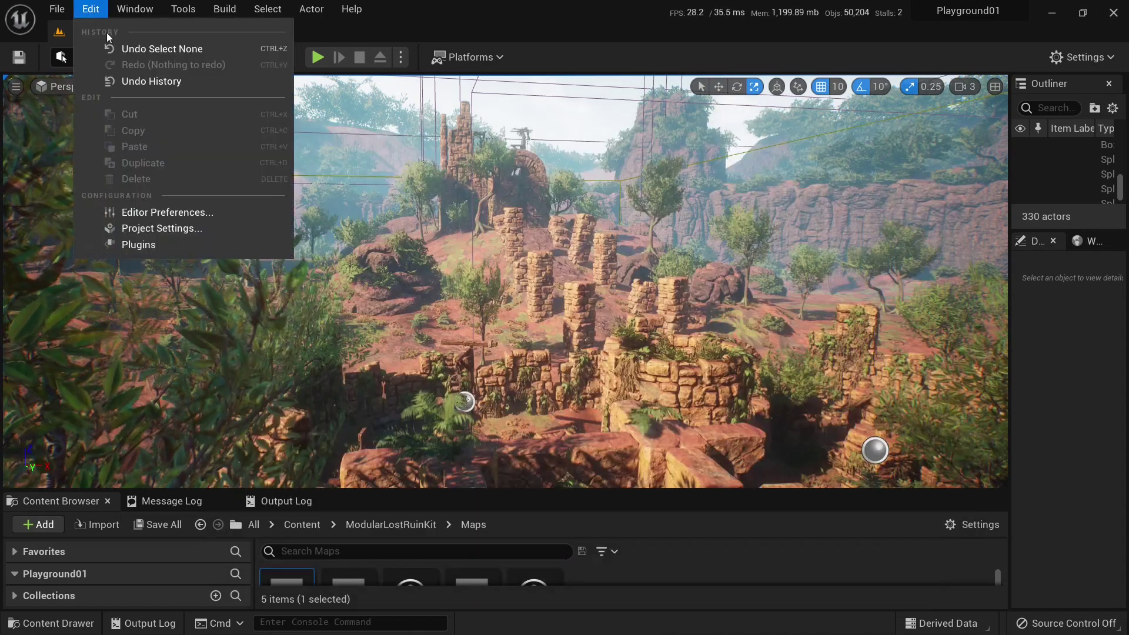
{"action": "left_click", "coordinate": [157, 227]}
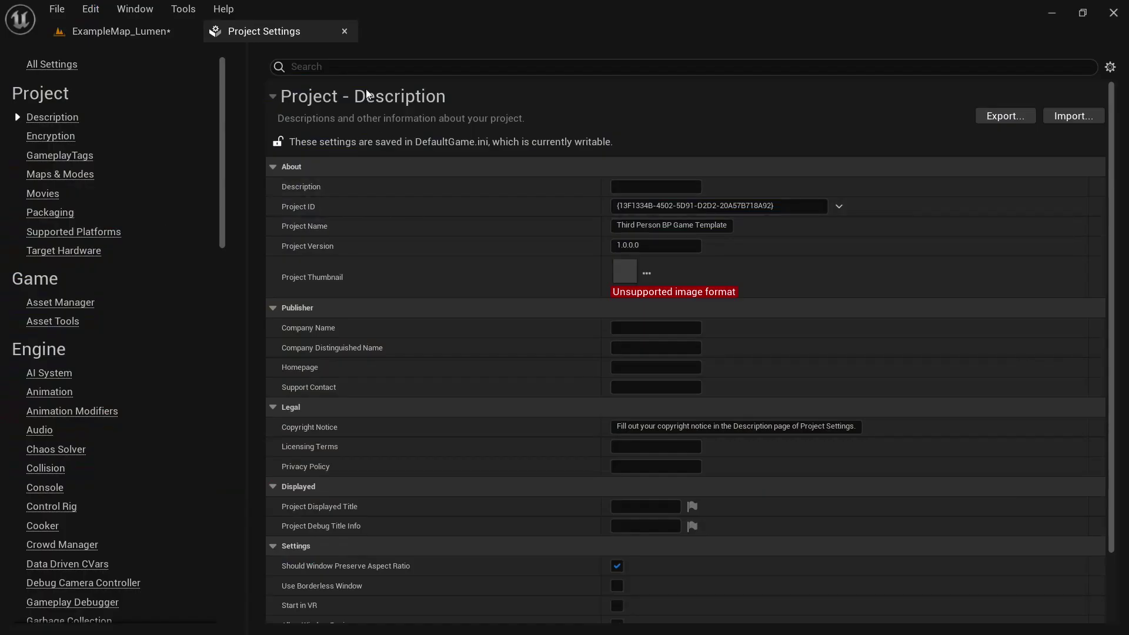
{"action": "left_click", "coordinate": [354, 65]}
{"action": "type", "text": "rhi"}
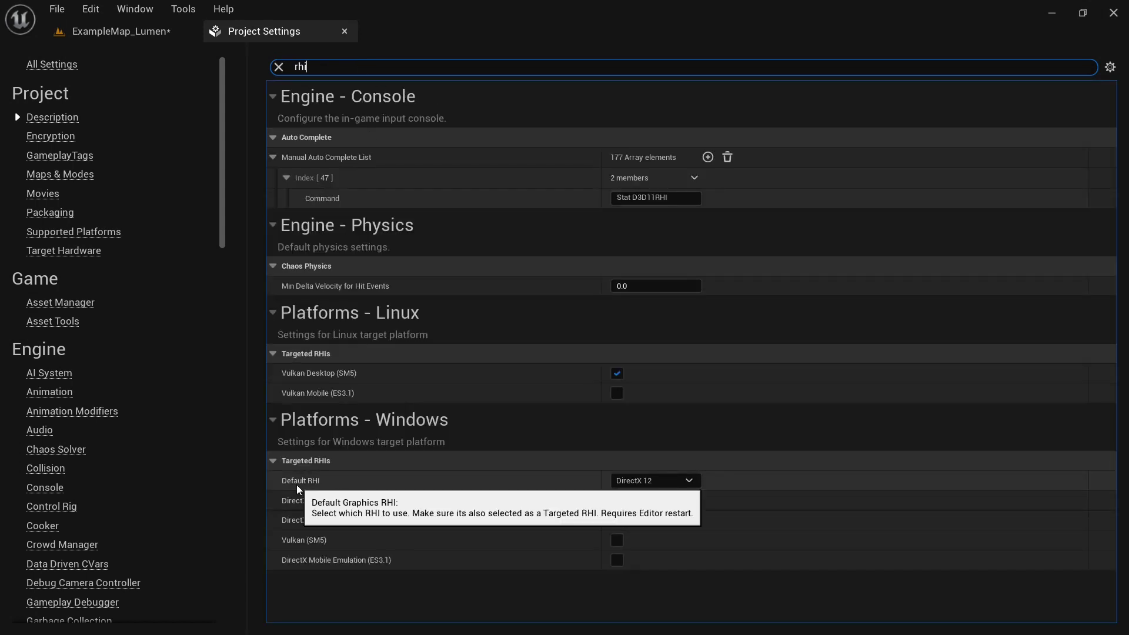
{"action": "left_click", "coordinate": [687, 481]}
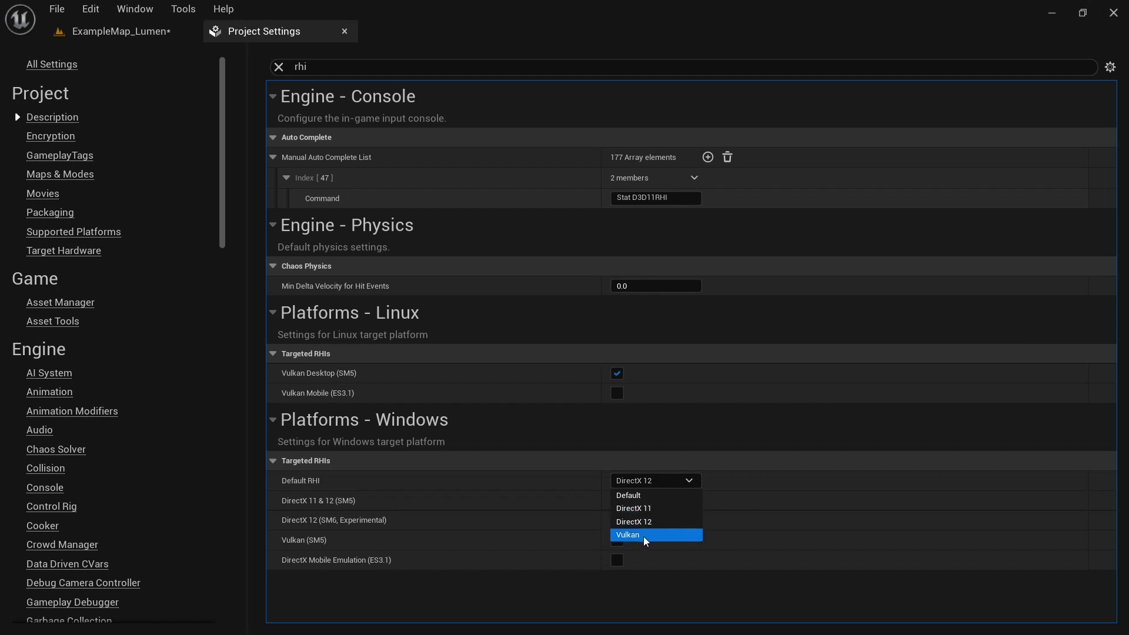
{"action": "left_click", "coordinate": [675, 482]}
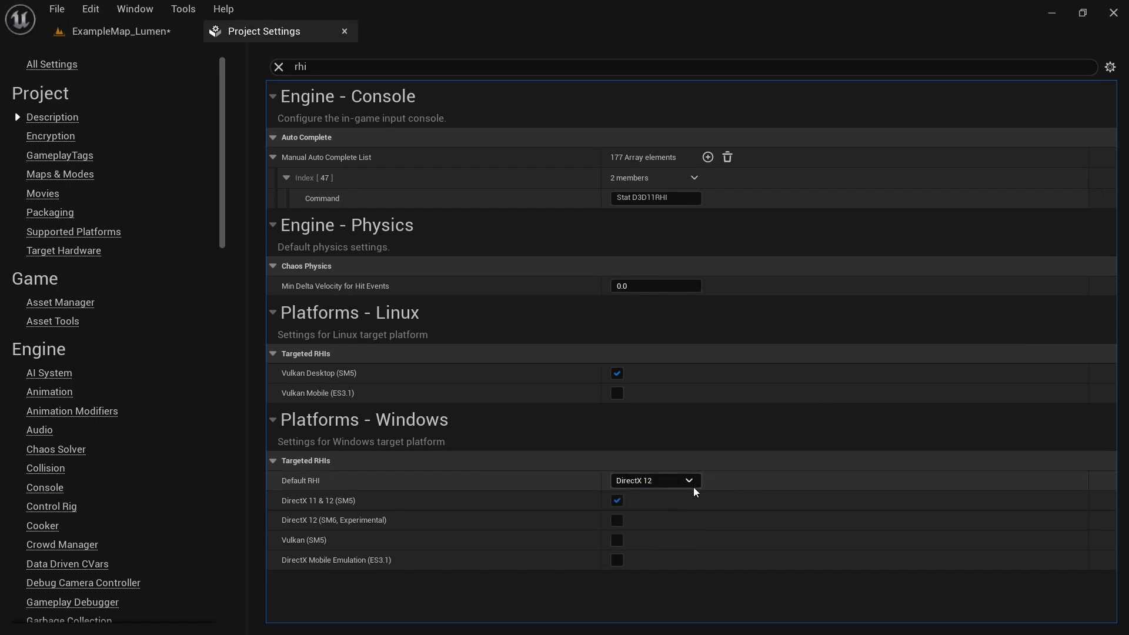
{"action": "left_click", "coordinate": [344, 32]}
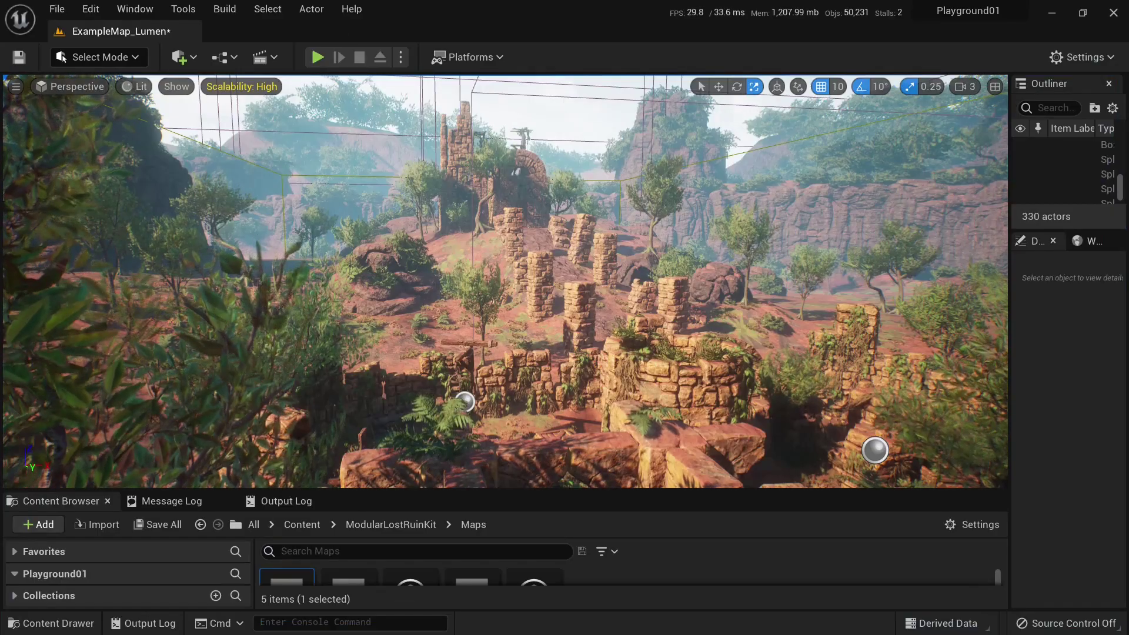
Return to the Notepad checklist and highlight 'regedit' in item 2
{"action": "key", "text": "alt+Tab"}
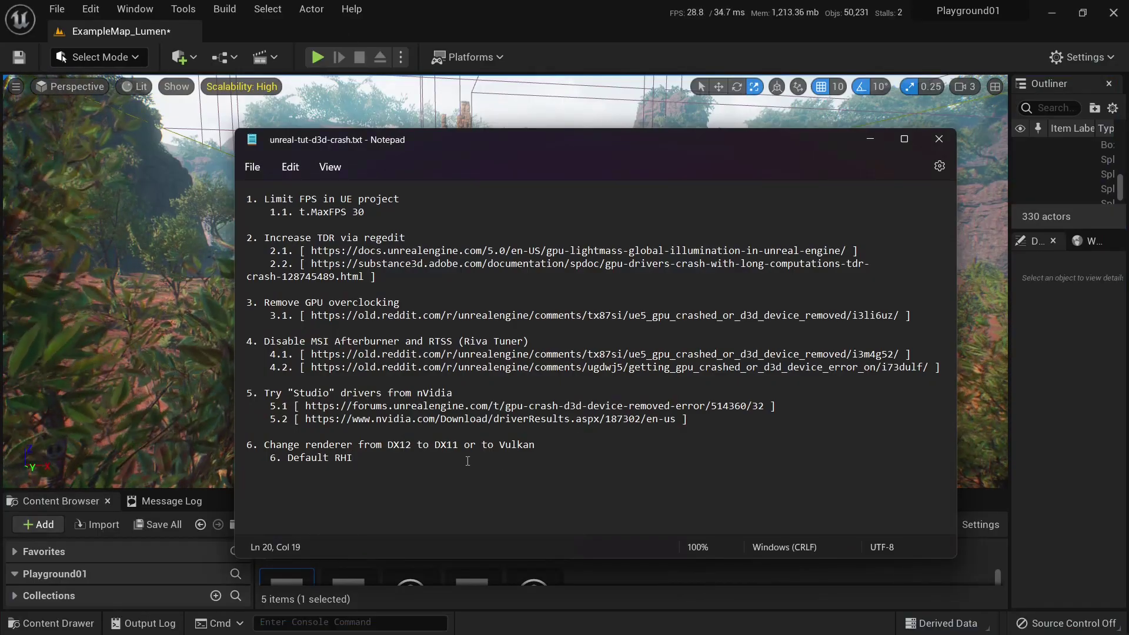
{"action": "left_click", "coordinate": [412, 238]}
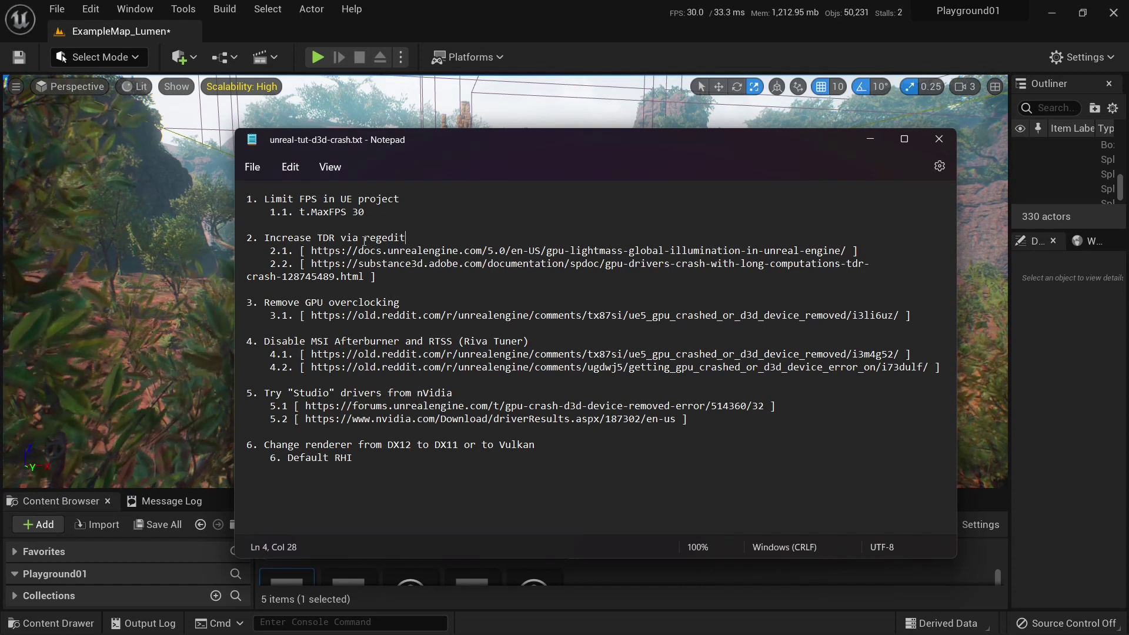
{"action": "left_click_drag", "start_coordinate": [364, 238], "coordinate": [414, 239]}
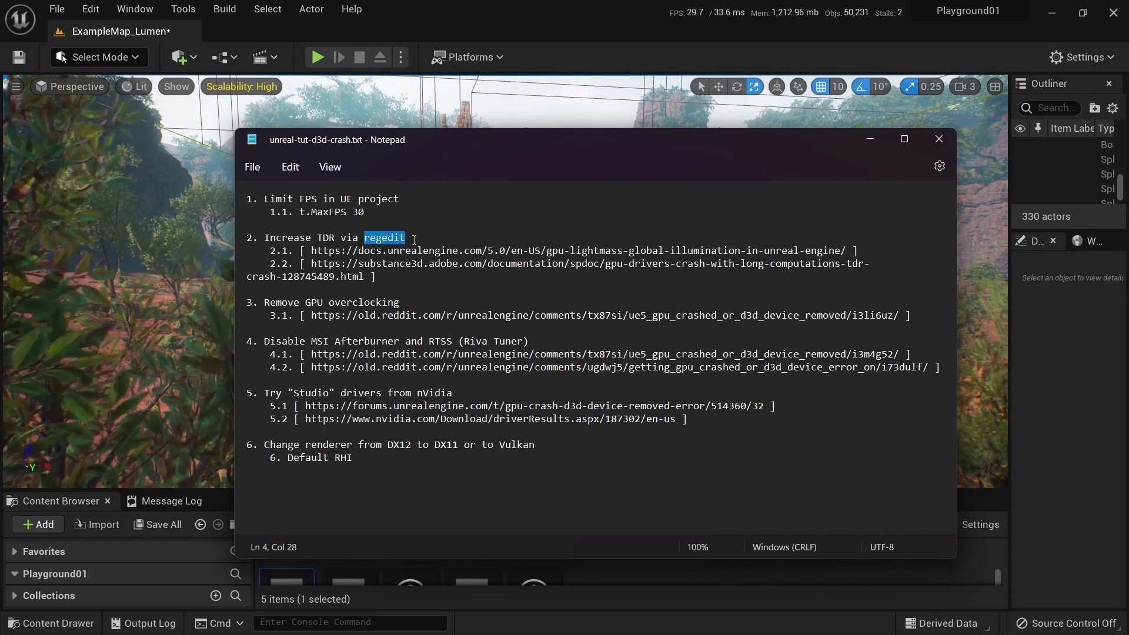
{"action": "left_click", "coordinate": [414, 240]}
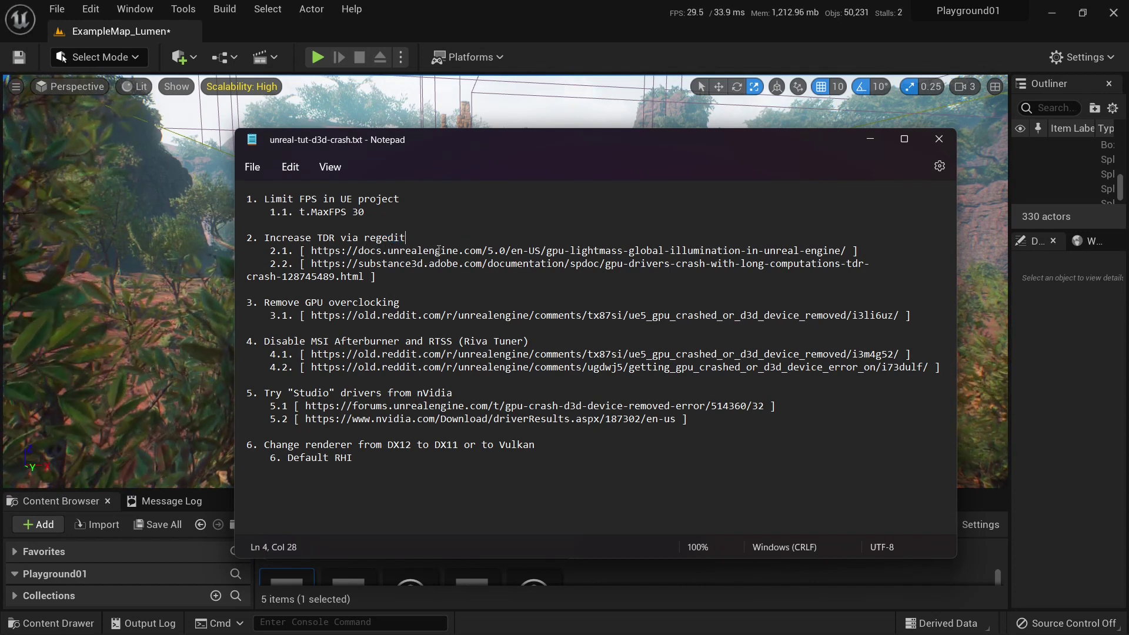
{"action": "key", "text": "ctrl+shift+Left"}
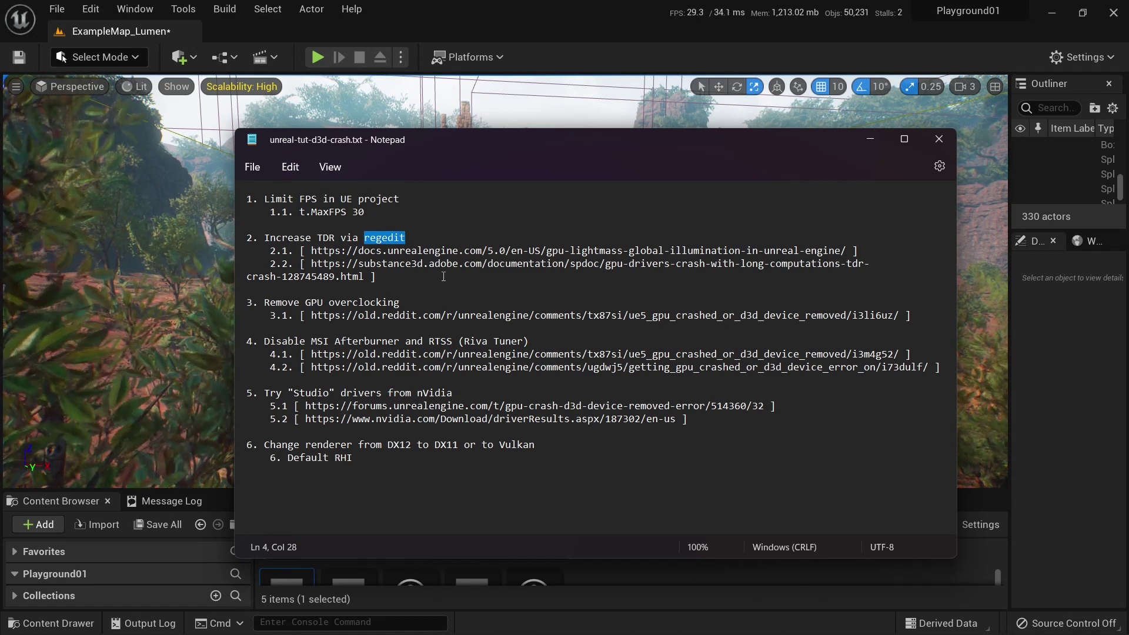
{"action": "left_click", "coordinate": [446, 264]}
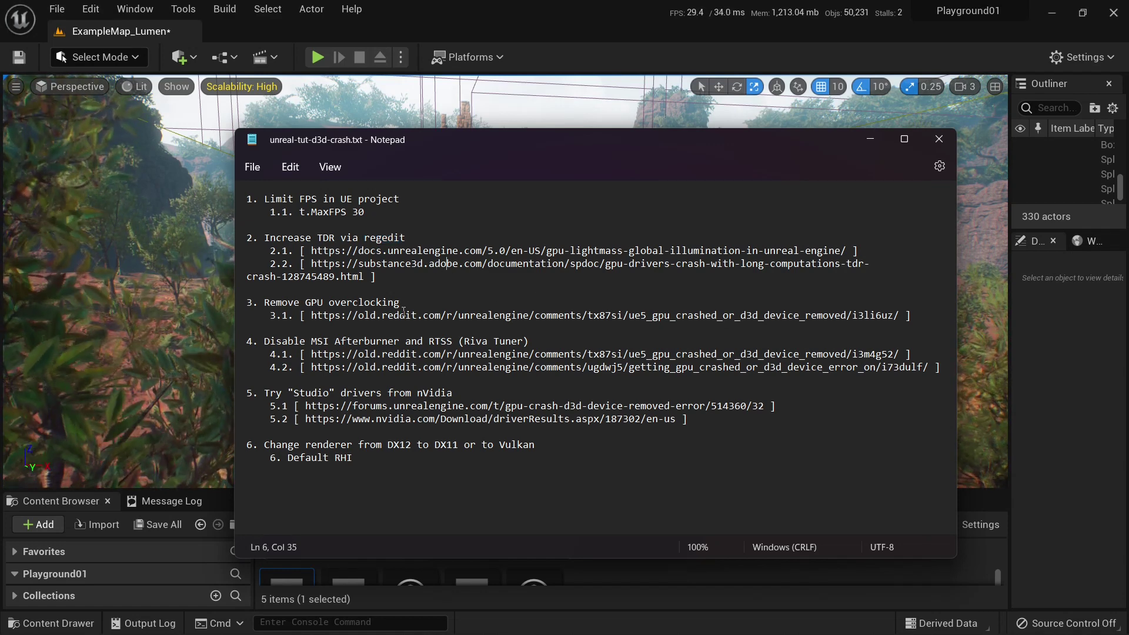
Highlight 'Default RHI' on the last line and the t.MaxFPS 30 line
{"action": "left_click_drag", "start_coordinate": [288, 457], "coordinate": [353, 457]}
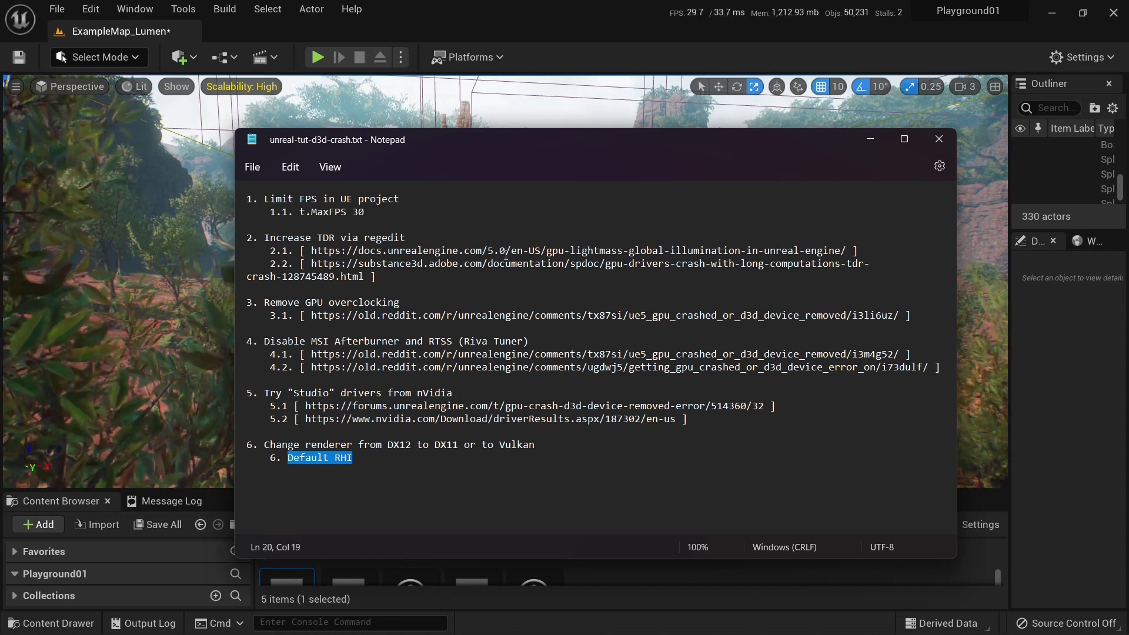
{"action": "left_click_drag", "start_coordinate": [393, 211], "coordinate": [266, 213]}
{"action": "left_click", "coordinate": [432, 213]}
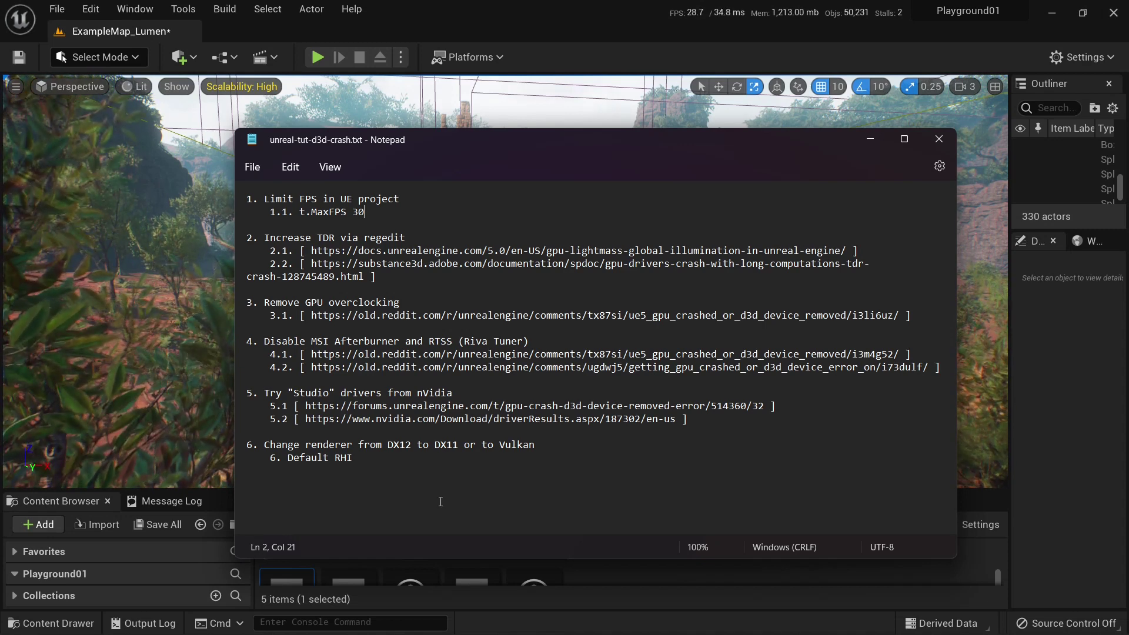
Highlight the whole checklist and the item 2 links, leaving the caret after item 3
{"action": "left_click_drag", "start_coordinate": [445, 468], "coordinate": [247, 194]}
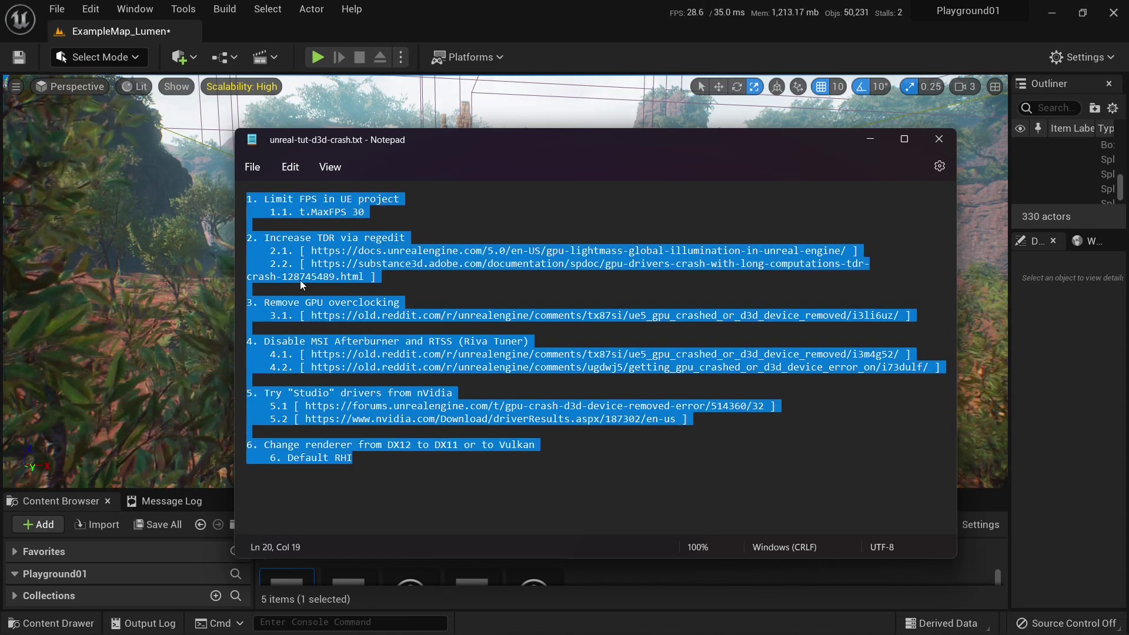
{"action": "left_click_drag", "start_coordinate": [413, 465], "coordinate": [355, 340]}
{"action": "left_click_drag", "start_coordinate": [315, 252], "coordinate": [653, 251]}
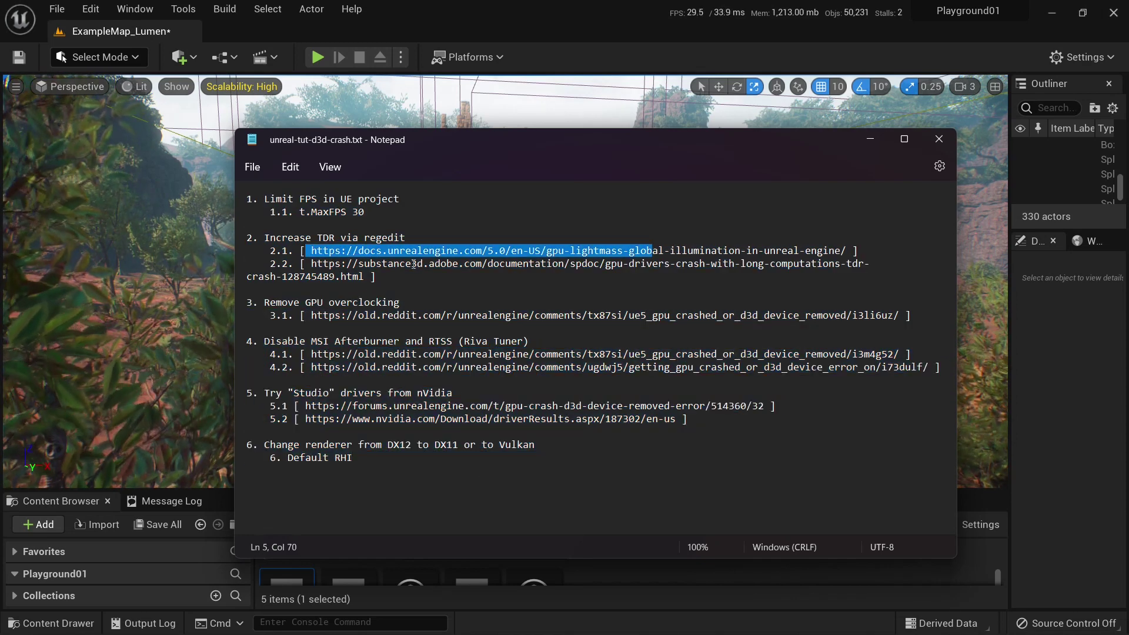
{"action": "left_click_drag", "start_coordinate": [371, 263], "coordinate": [679, 270]}
{"action": "left_click_drag", "start_coordinate": [340, 320], "coordinate": [388, 318]}
{"action": "left_click", "coordinate": [412, 303]}
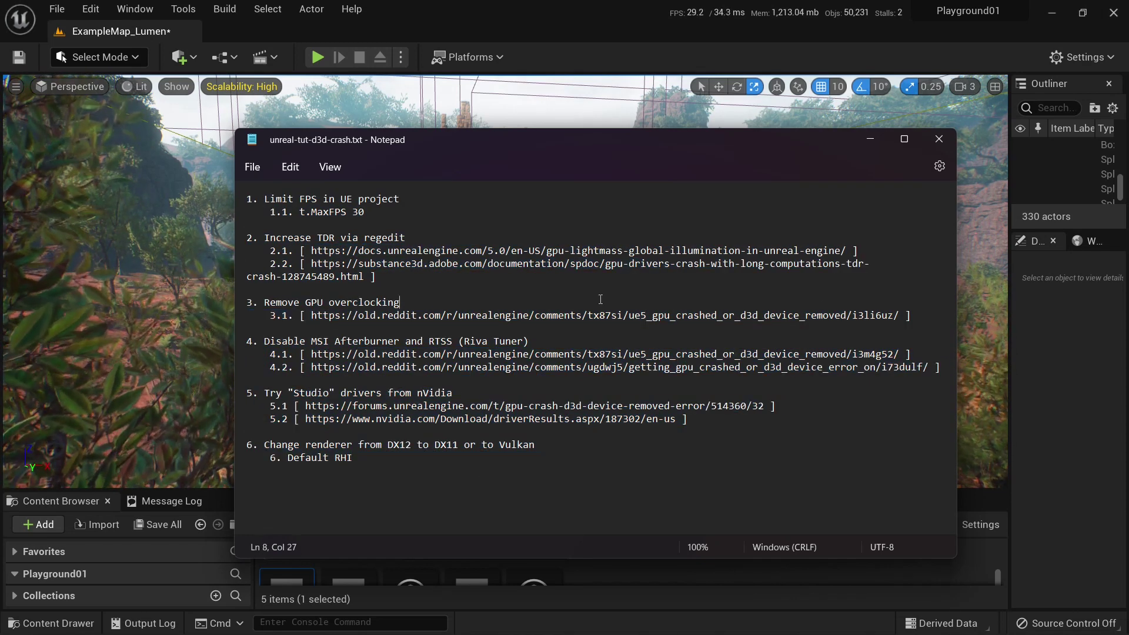